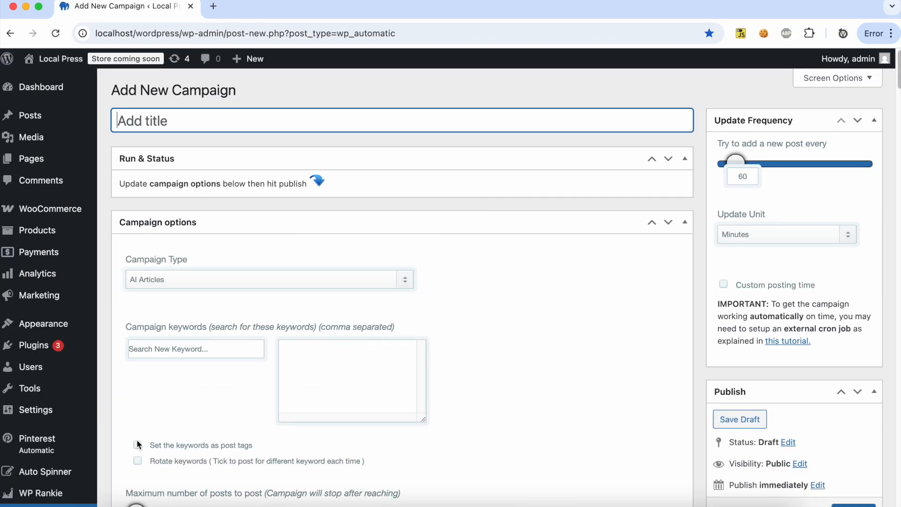
Step: Set the new campaign's type to AliExpress and enter "Smart Glasses" as its campaign keyword
{"action": "left_click", "coordinate": [225, 279]}
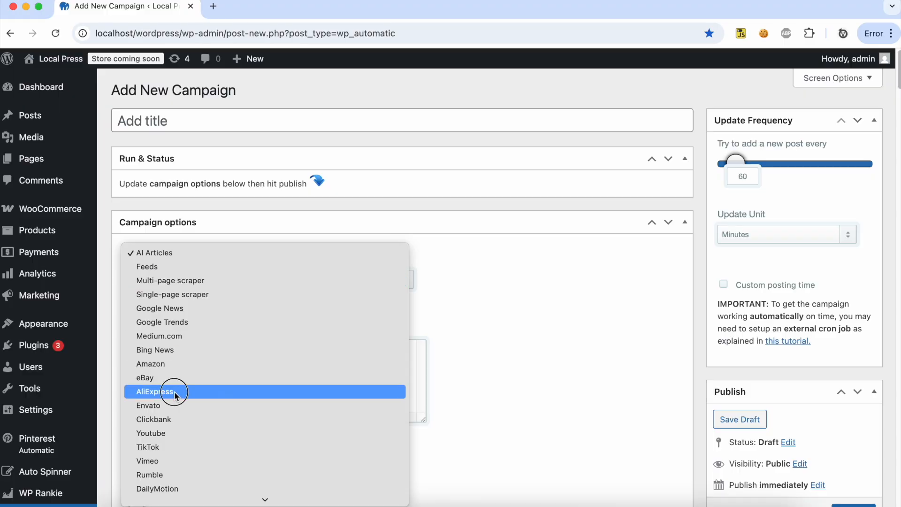
{"action": "left_click", "coordinate": [174, 392]}
{"action": "scroll", "coordinate": [301, 323], "scroll_direction": "down", "scroll_amount": 3}
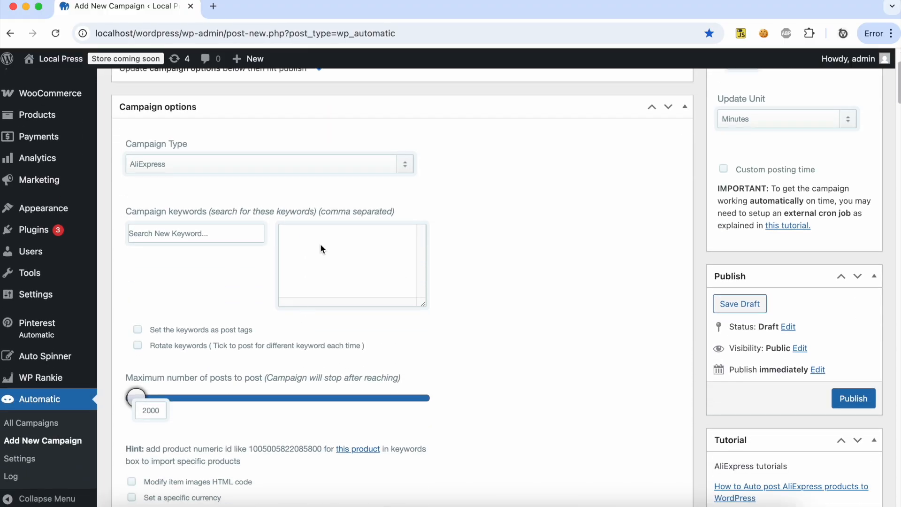
{"action": "left_click", "coordinate": [321, 246]}
{"action": "type", "text": "Smart Glasses"}
Step: Publish the Smart Glasses campaign and run it once
{"action": "scroll", "coordinate": [392, 241], "scroll_direction": "down", "scroll_amount": 3}
{"action": "left_click", "coordinate": [848, 277]}
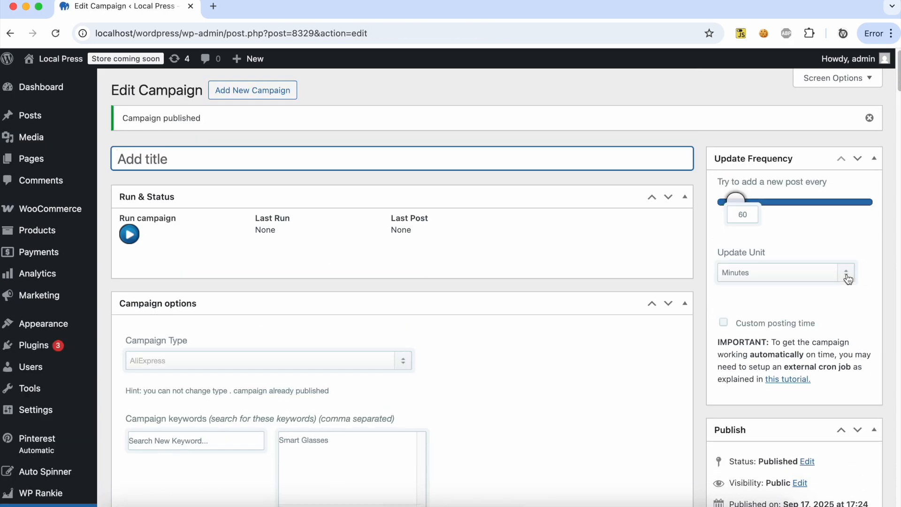
{"action": "left_click", "coordinate": [145, 248]}
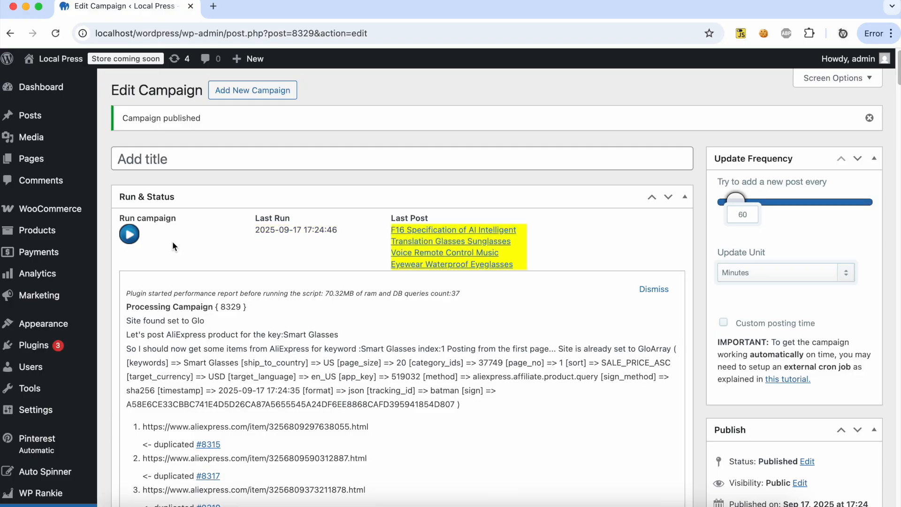
Step: Open the campaign's last generated post in a separate browser tab and switch to it
{"action": "right_click", "coordinate": [418, 242]}
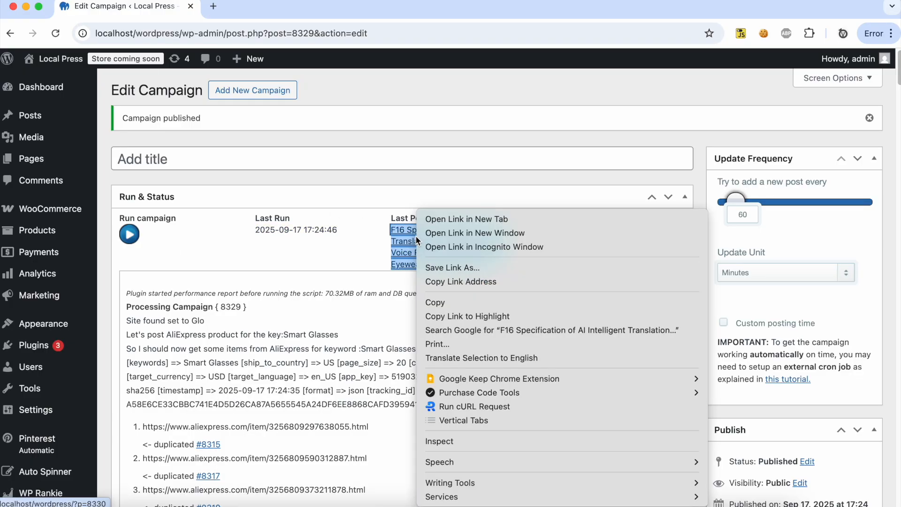
{"action": "left_click", "coordinate": [439, 215]}
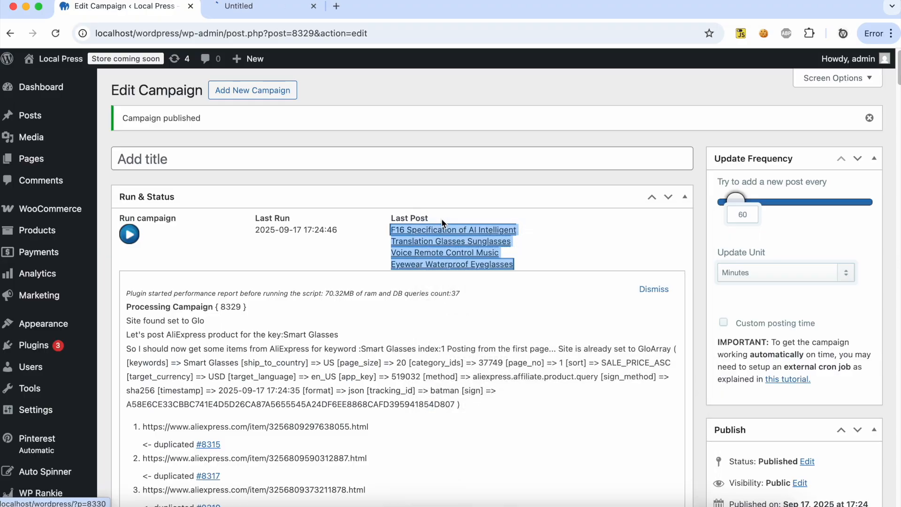
{"action": "left_click", "coordinate": [296, 10]}
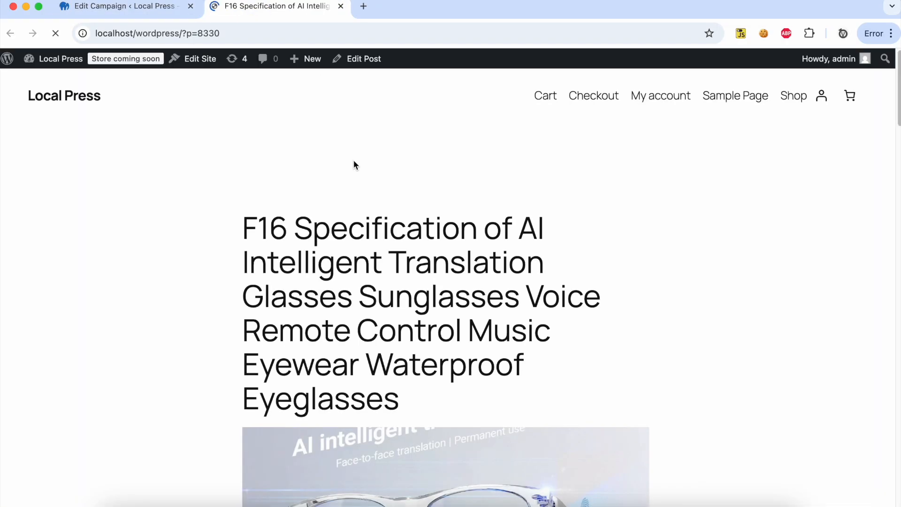
Step: Browse the generated post down to its product gallery and view several of the gallery images
{"action": "scroll", "coordinate": [353, 160], "scroll_direction": "down", "scroll_amount": 7}
{"action": "scroll", "coordinate": [353, 159], "scroll_direction": "down", "scroll_amount": 10}
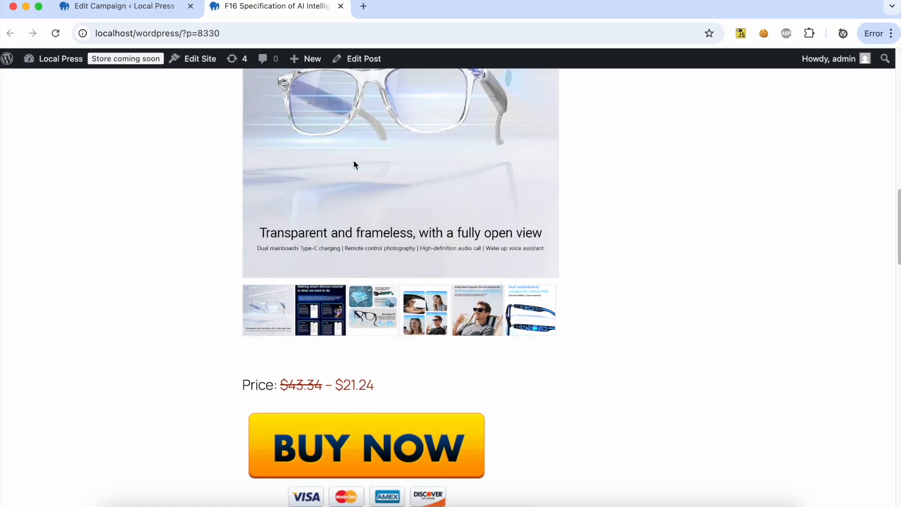
{"action": "left_click", "coordinate": [336, 273]}
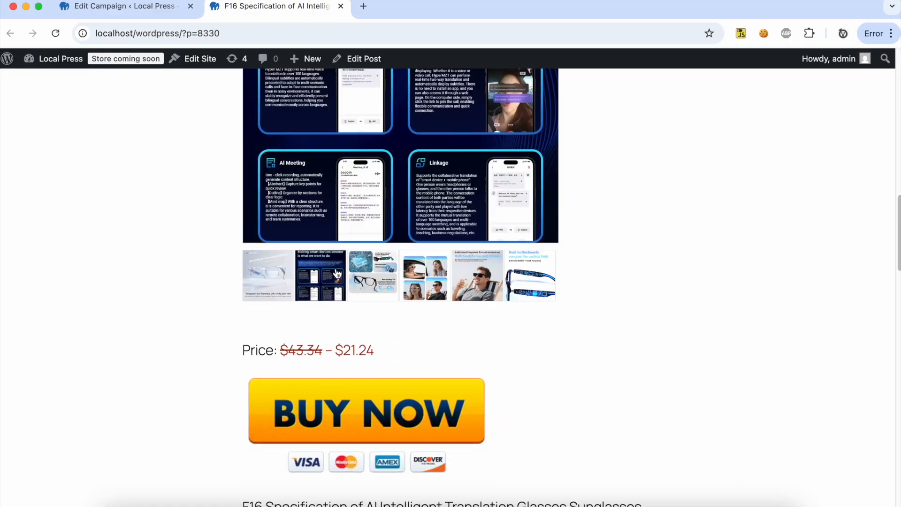
{"action": "left_click", "coordinate": [377, 278]}
{"action": "left_click", "coordinate": [427, 284]}
{"action": "left_click", "coordinate": [464, 287]}
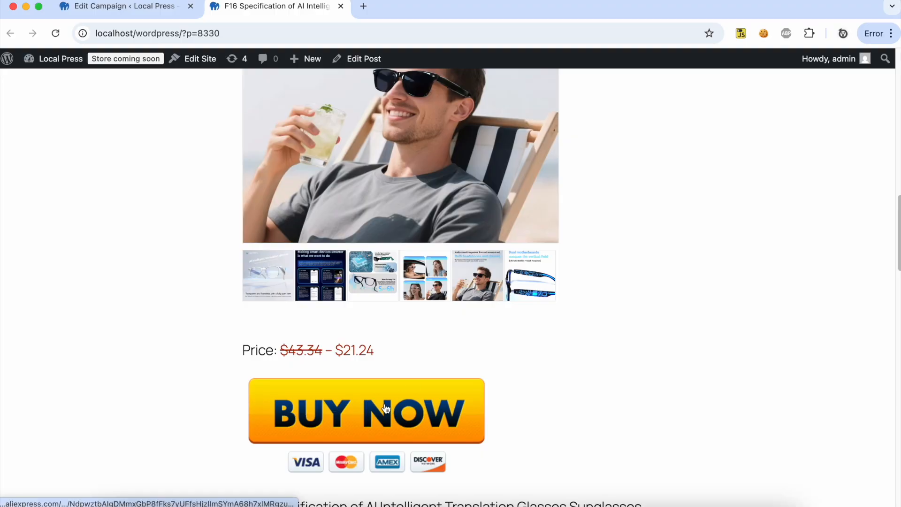
Step: Examine the post's price, Buy Now button and description text below the gallery
{"action": "scroll", "coordinate": [389, 410], "scroll_direction": "down", "scroll_amount": 5}
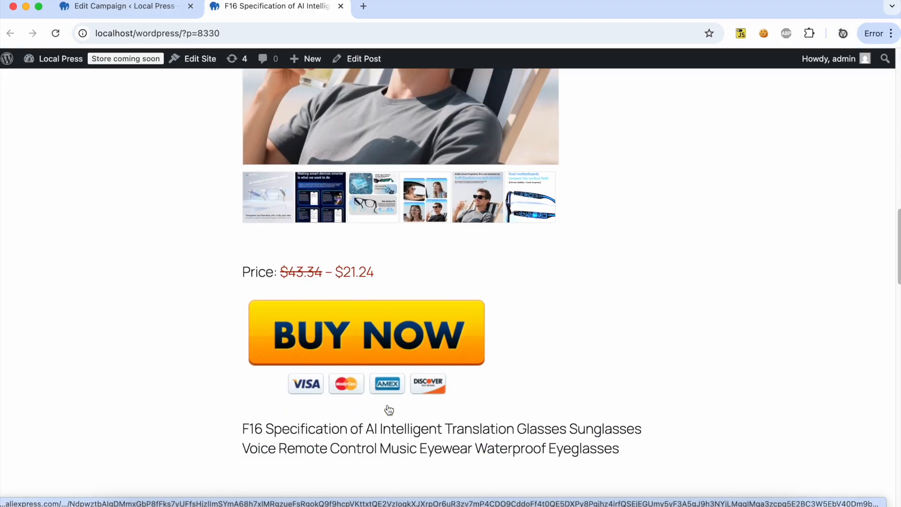
{"action": "scroll", "coordinate": [388, 405], "scroll_direction": "up", "scroll_amount": 2}
{"action": "scroll", "coordinate": [388, 405], "scroll_direction": "up", "scroll_amount": 1}
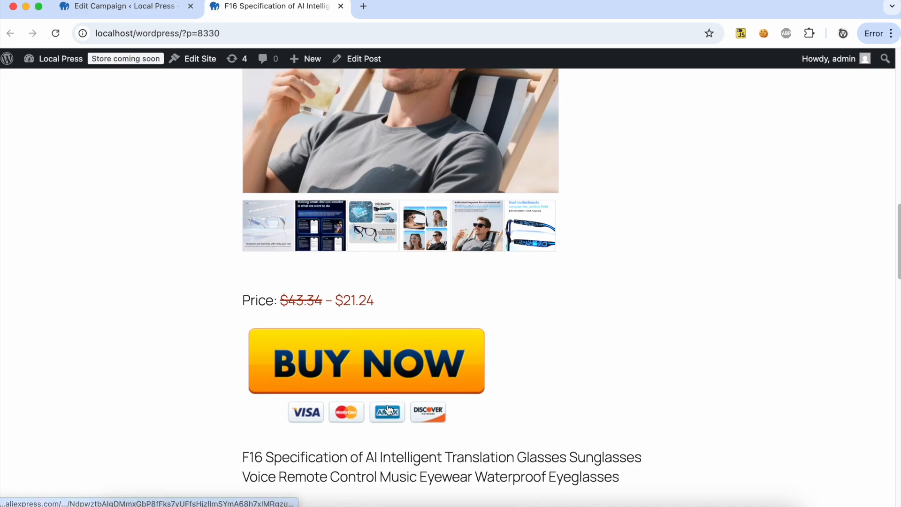
{"action": "left_click_drag", "start_coordinate": [247, 462], "coordinate": [636, 483]}
Step: Back in the campaign editor, dismiss the run log and wrap [item_description] in the post text template with [gpt] and [/gpt] tags
{"action": "left_click", "coordinate": [108, 7]}
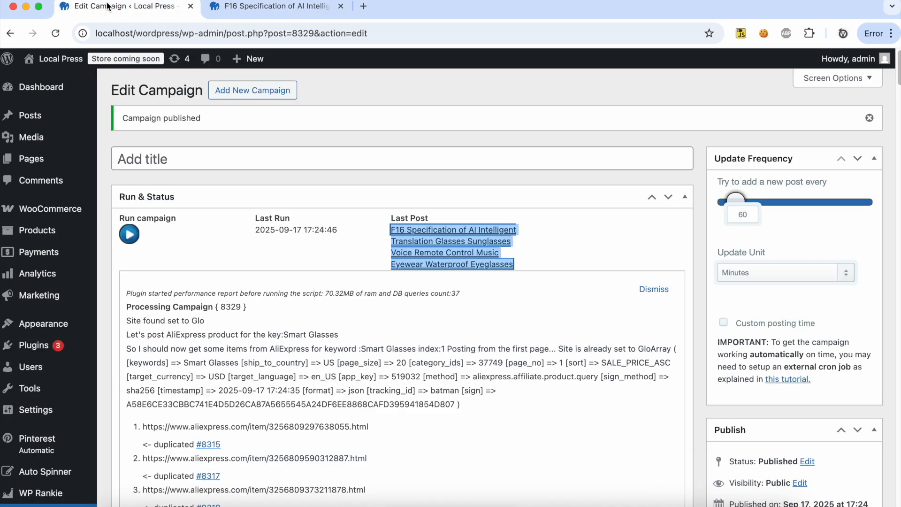
{"action": "left_click", "coordinate": [662, 288]}
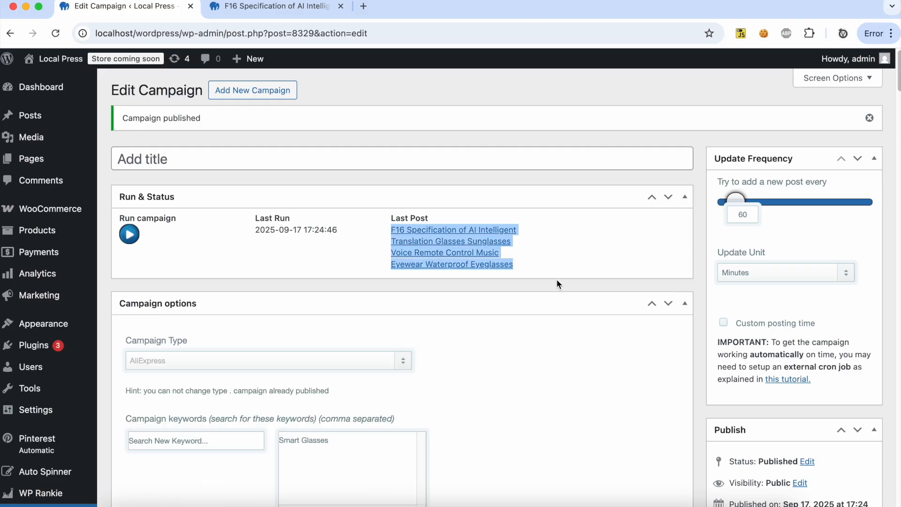
{"action": "scroll", "coordinate": [558, 282], "scroll_direction": "down", "scroll_amount": 20}
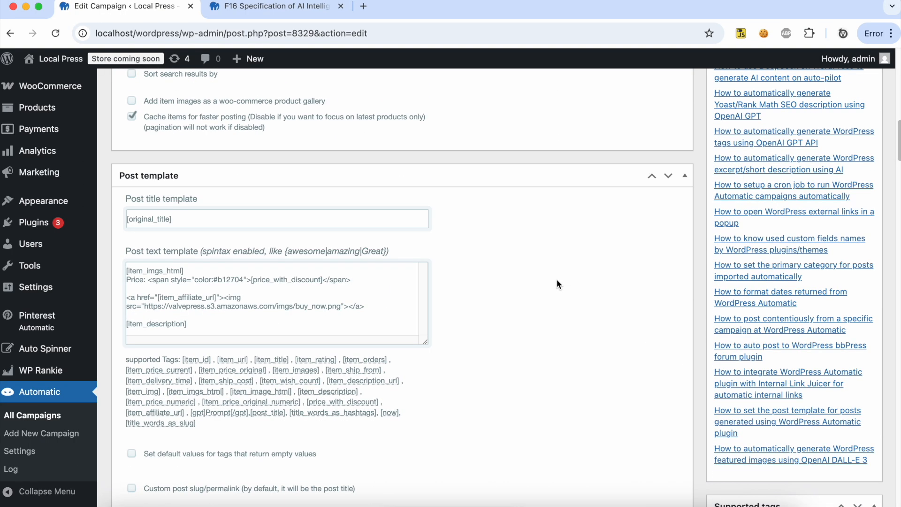
{"action": "left_click", "coordinate": [127, 323]}
{"action": "type", "text": "[gpt]"}
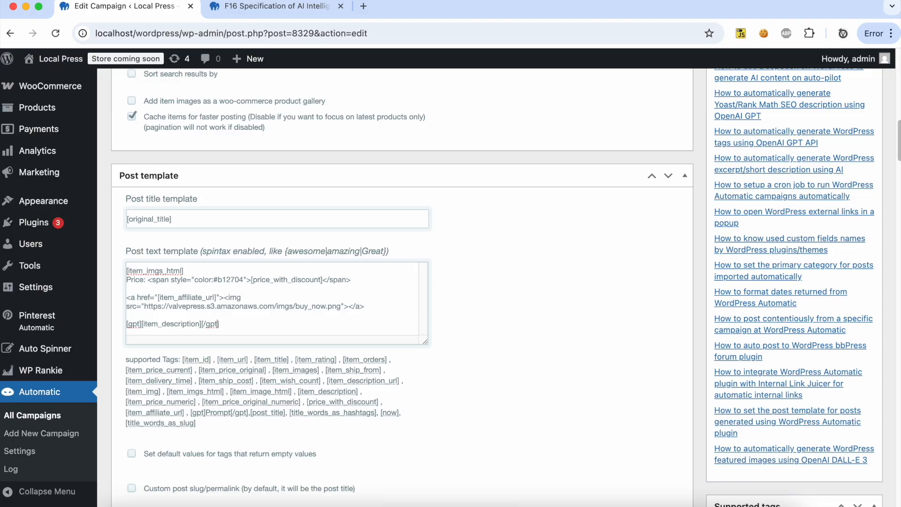
Step: Add the prompt "Write an extended product description about this product, explain the advantages and add a table for the technical specifications:" before [item_description]
{"action": "type", "text": "Write a"}
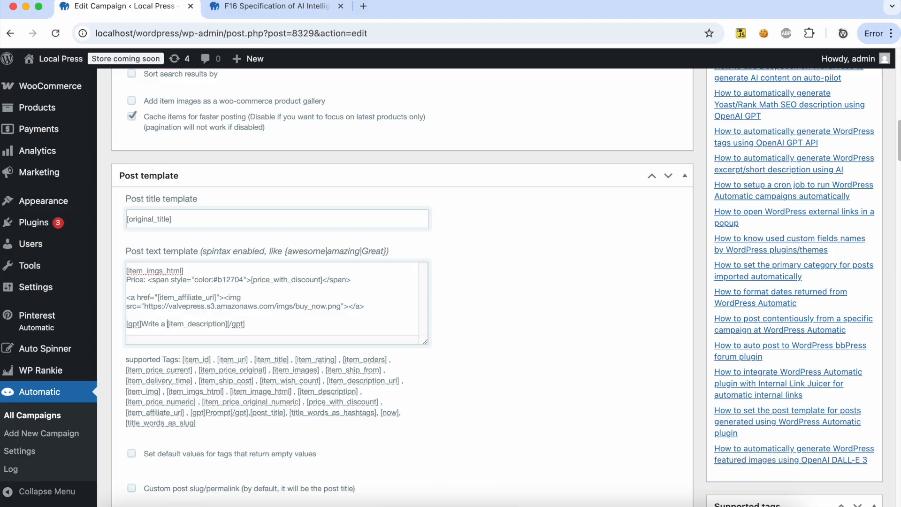
{"action": "type", "text": "n extende"}
{"action": "type", "text": "d prod"}
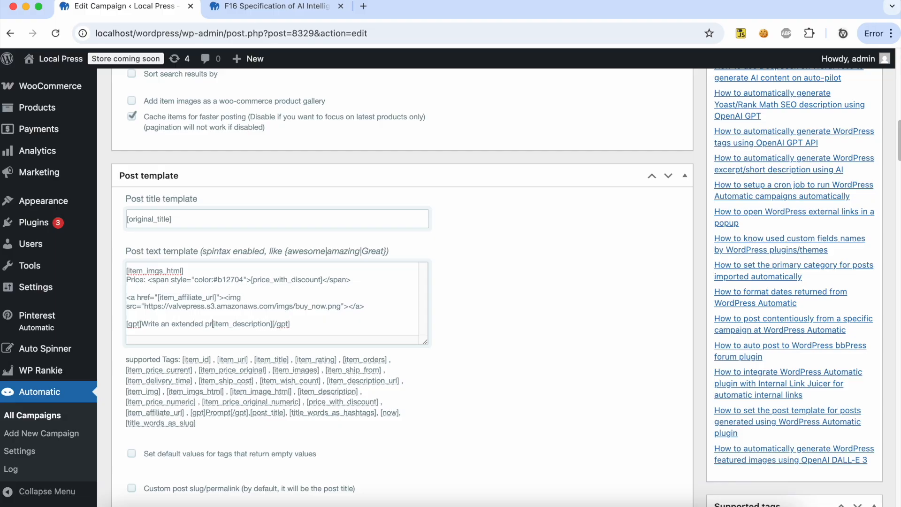
{"action": "type", "text": "uct des"}
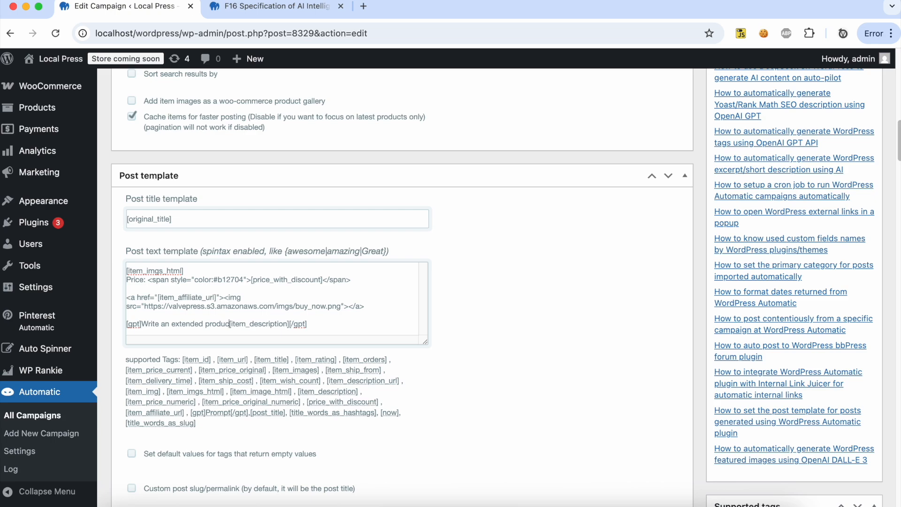
{"action": "type", "text": "cription about"}
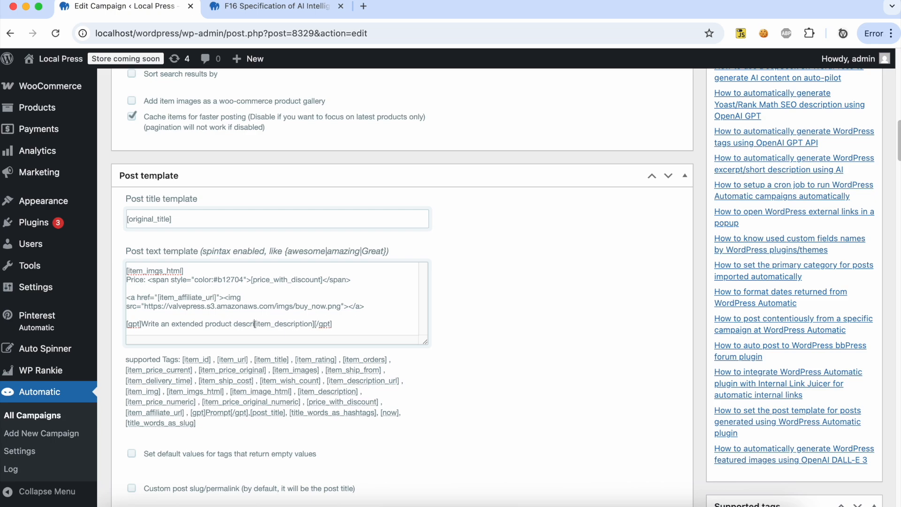
{"action": "type", "text": " this product"}
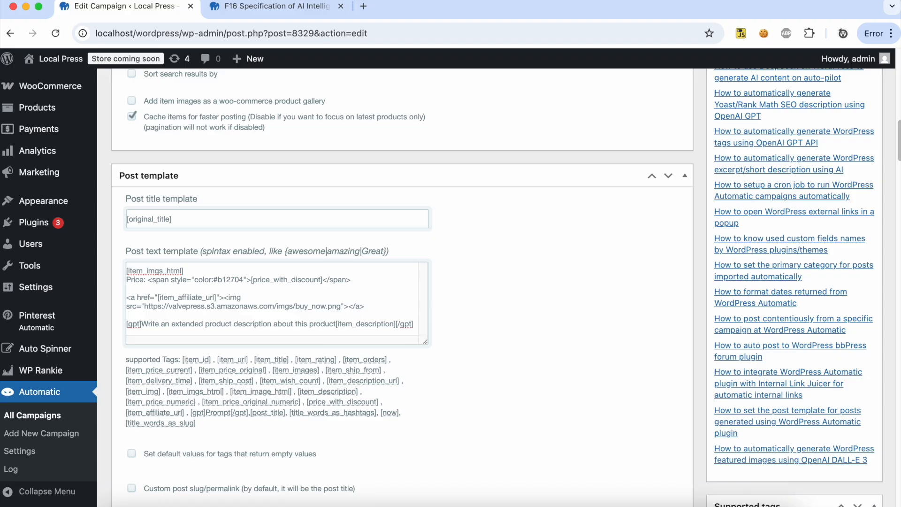
{"action": "type", "text": ", explain "}
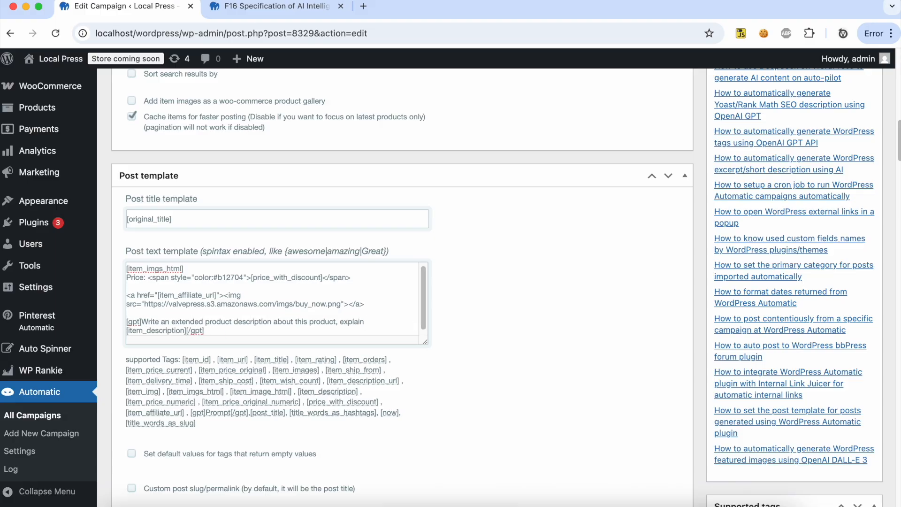
{"action": "type", "text": "the "}
{"action": "type", "text": "advantage"}
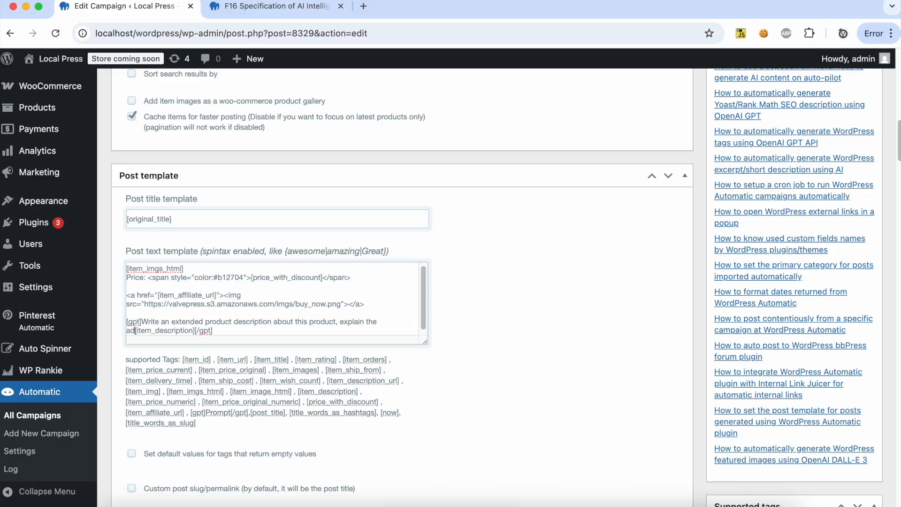
{"action": "type", "text": "s and add a"}
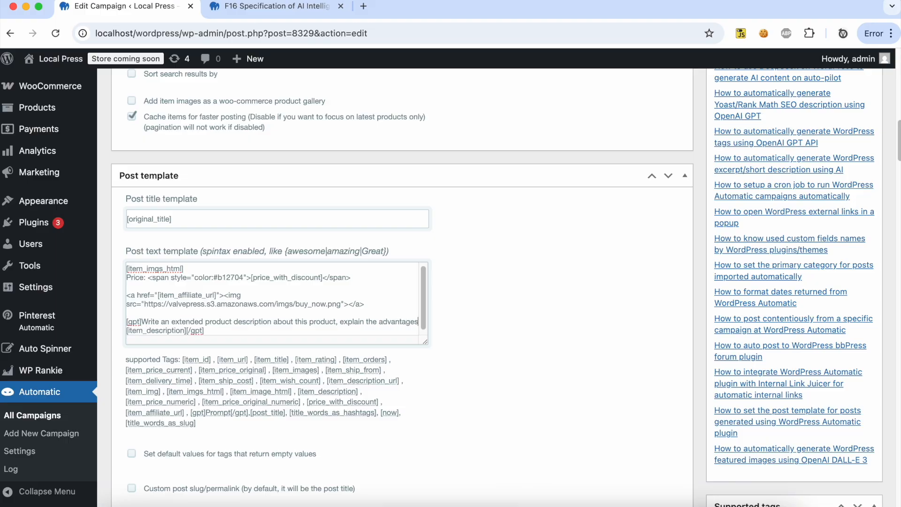
{"action": "type", "text": " table "}
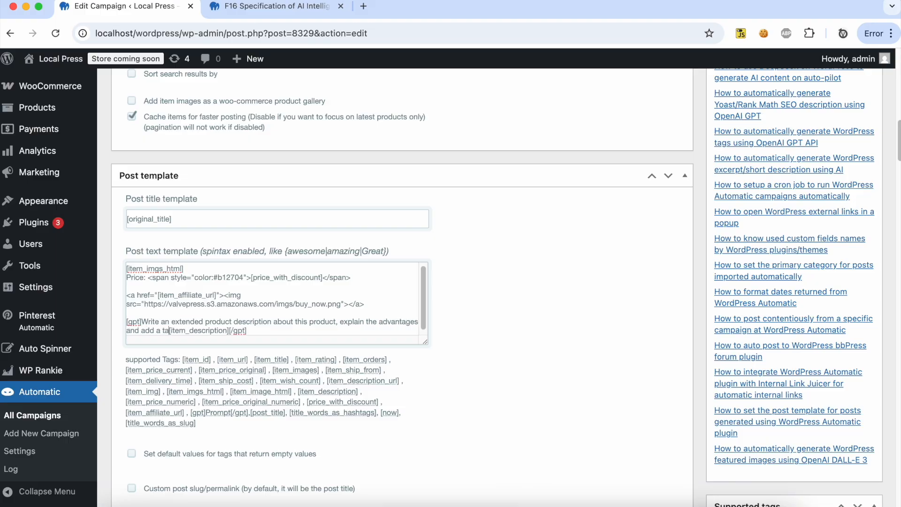
{"action": "type", "text": "for the tec"}
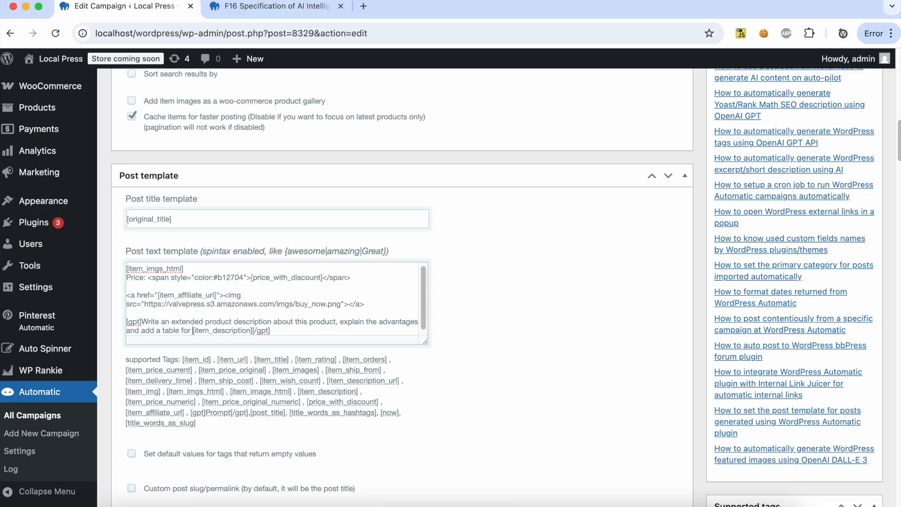
{"action": "type", "text": "hnical spe"}
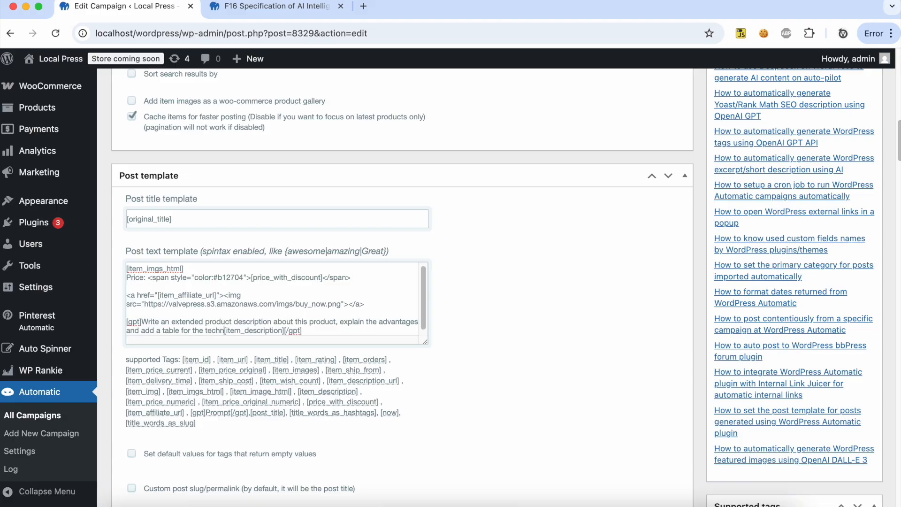
{"action": "type", "text": "cifications:"}
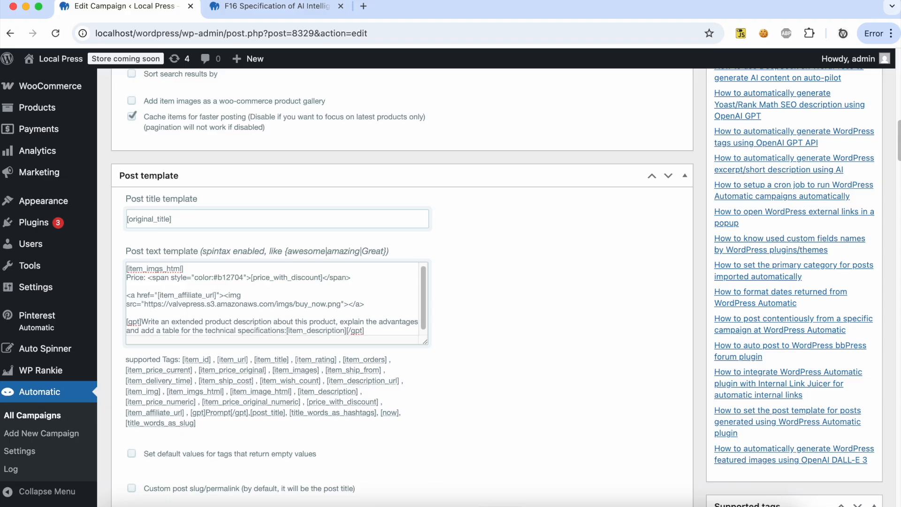
Step: Update the campaign with the edited post template and run it again
{"action": "scroll", "coordinate": [585, 342], "scroll_direction": "up", "scroll_amount": 20}
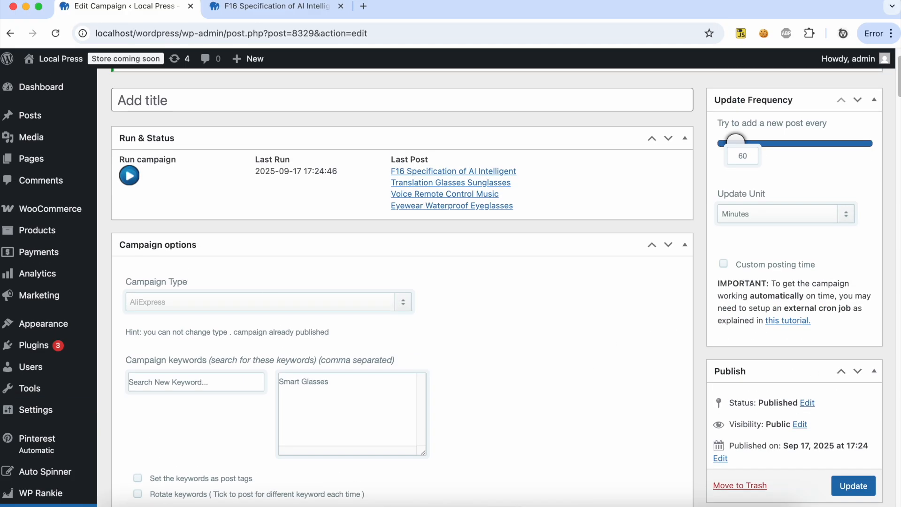
{"action": "left_click", "coordinate": [866, 485]}
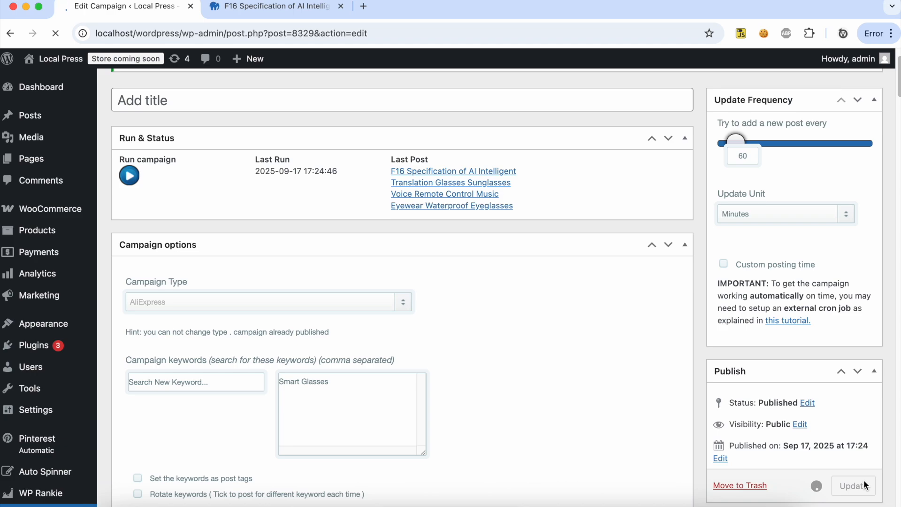
{"action": "left_click", "coordinate": [130, 234]}
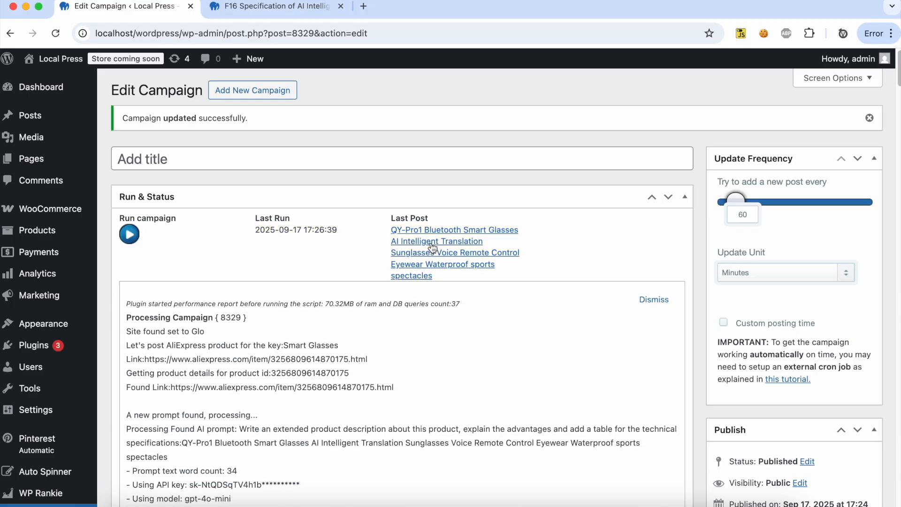
Step: Open the campaign's last imported post, QY-Pro1 Bluetooth Smart Glasses, in a new browser tab and switch to it
{"action": "right_click", "coordinate": [433, 248]}
{"action": "left_click", "coordinate": [460, 221]}
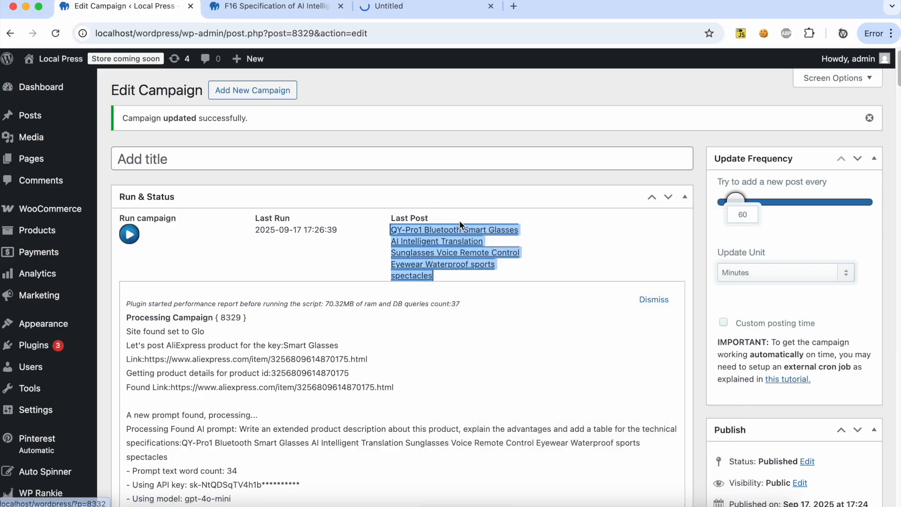
{"action": "left_click", "coordinate": [426, 10]}
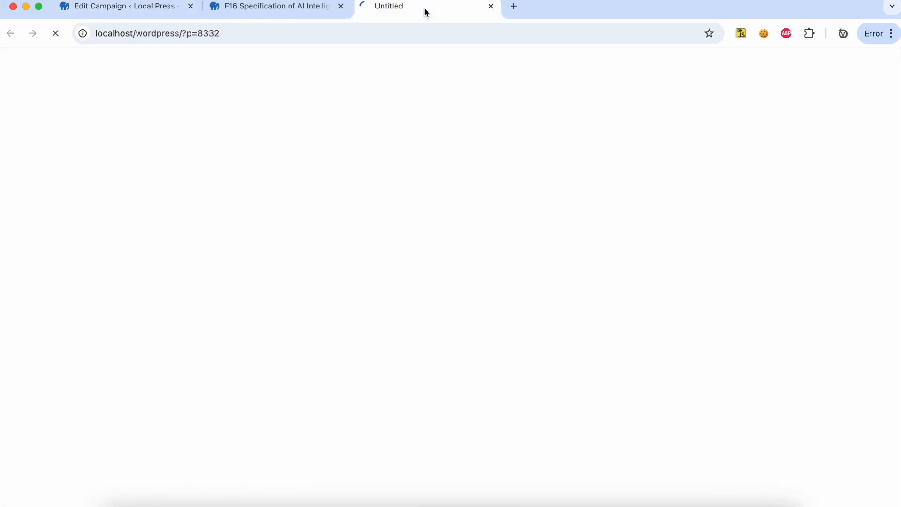
Step: Examine the post's image gallery, price, generated product description, key advantages, technical specifications table and conclusion
{"action": "scroll", "coordinate": [447, 154], "scroll_direction": "down", "scroll_amount": 12}
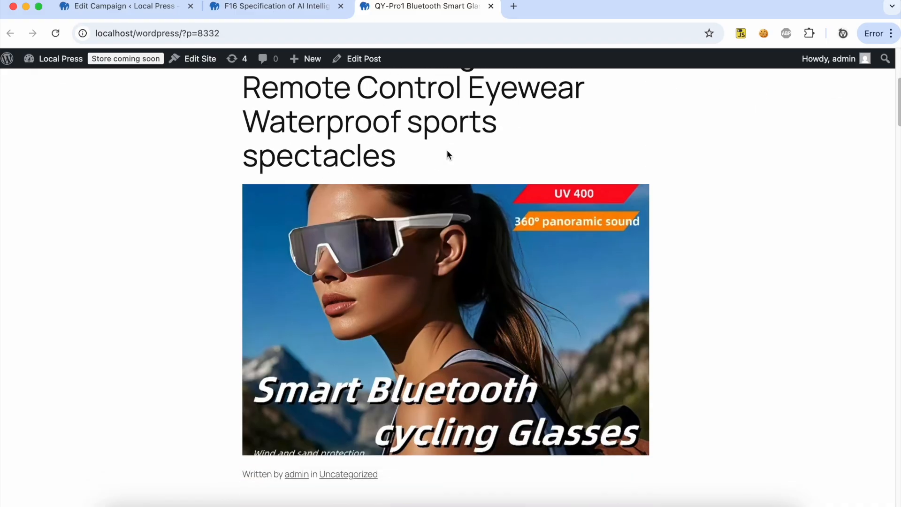
{"action": "scroll", "coordinate": [447, 151], "scroll_direction": "down", "scroll_amount": 9}
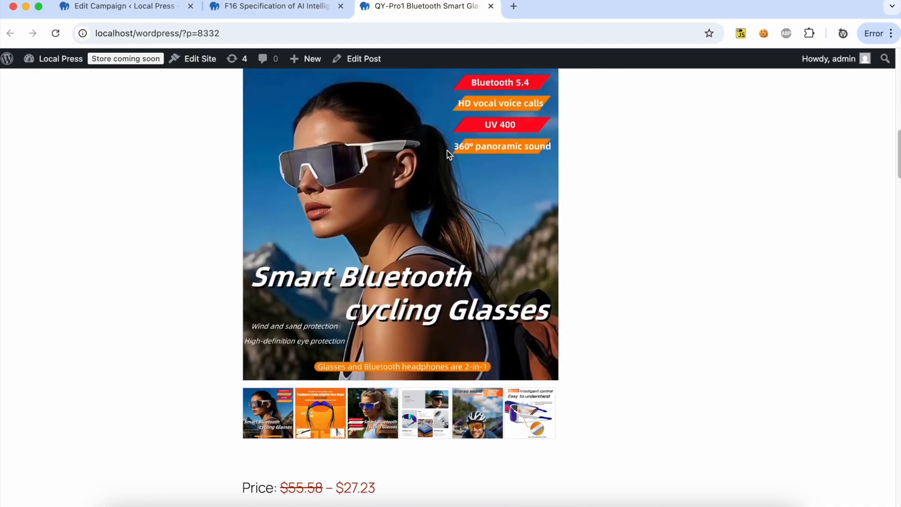
{"action": "scroll", "coordinate": [448, 155], "scroll_direction": "down", "scroll_amount": 8}
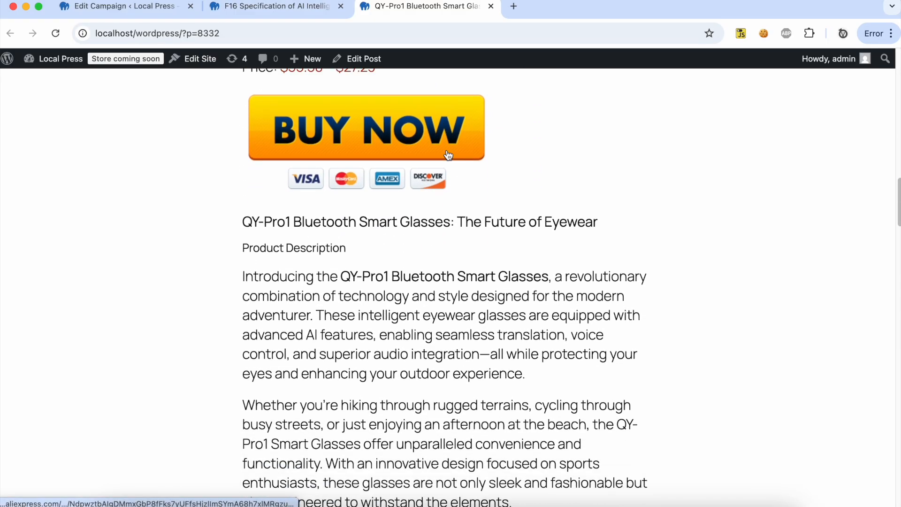
{"action": "scroll", "coordinate": [447, 150], "scroll_direction": "down", "scroll_amount": 8}
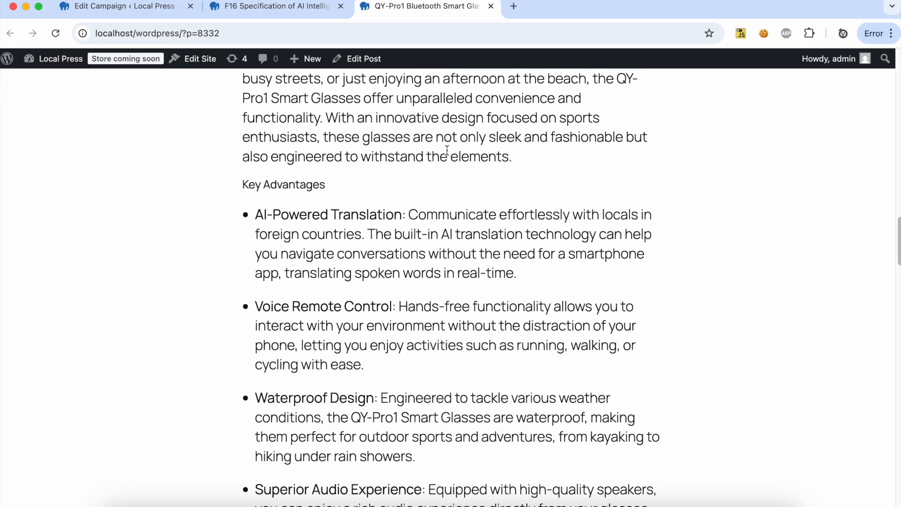
{"action": "scroll", "coordinate": [447, 150], "scroll_direction": "down", "scroll_amount": 9}
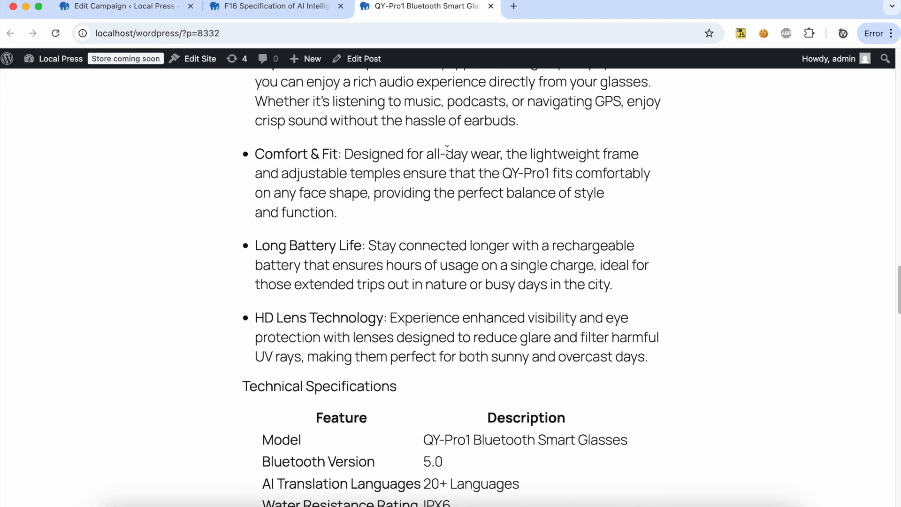
{"action": "scroll", "coordinate": [447, 150], "scroll_direction": "down", "scroll_amount": 2}
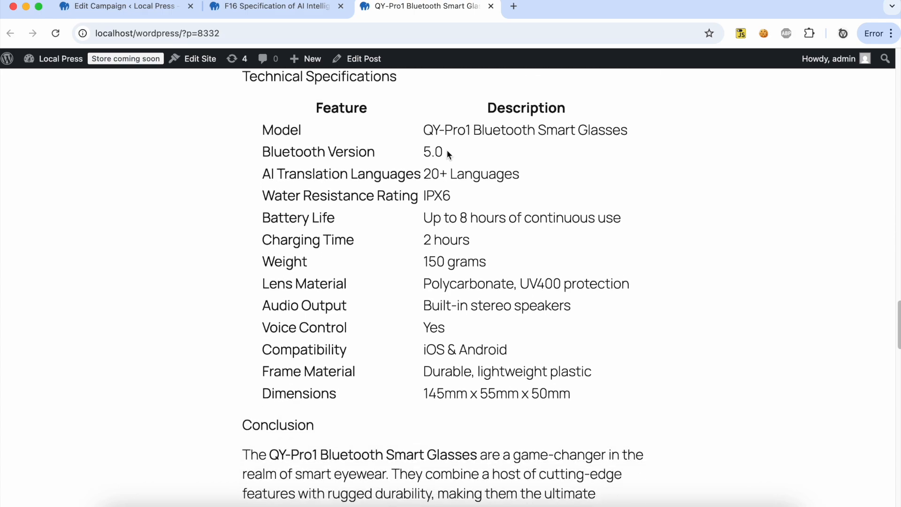
{"action": "scroll", "coordinate": [447, 150], "scroll_direction": "down", "scroll_amount": 3}
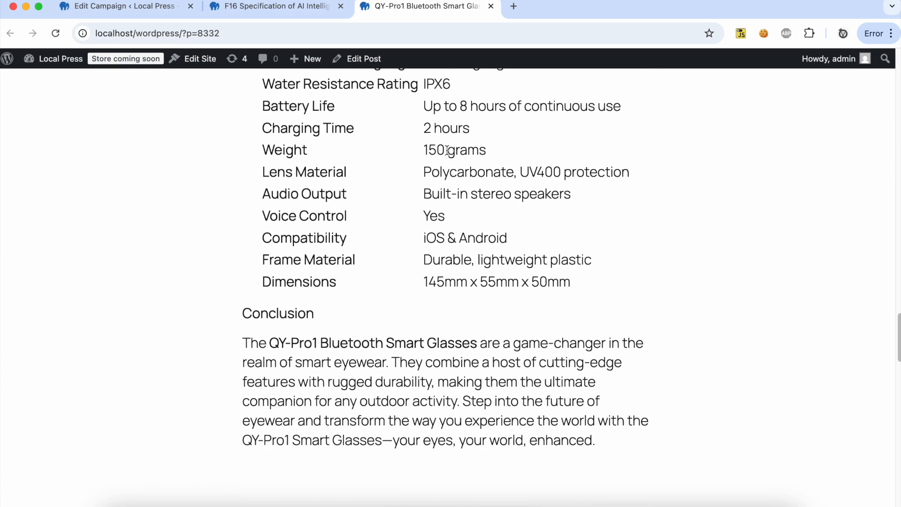
{"action": "scroll", "coordinate": [446, 150], "scroll_direction": "up", "scroll_amount": 12}
{"action": "scroll", "coordinate": [447, 150], "scroll_direction": "up", "scroll_amount": 15}
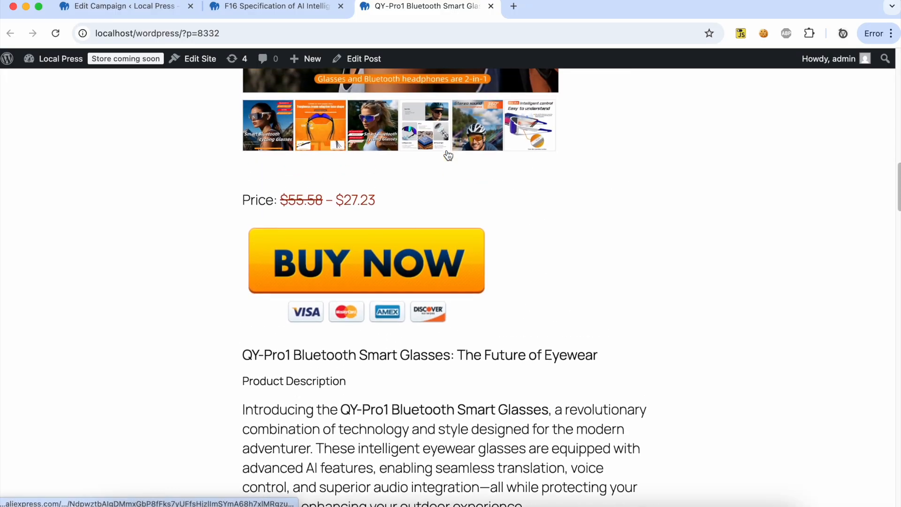
{"action": "scroll", "coordinate": [461, 204], "scroll_direction": "up", "scroll_amount": 10}
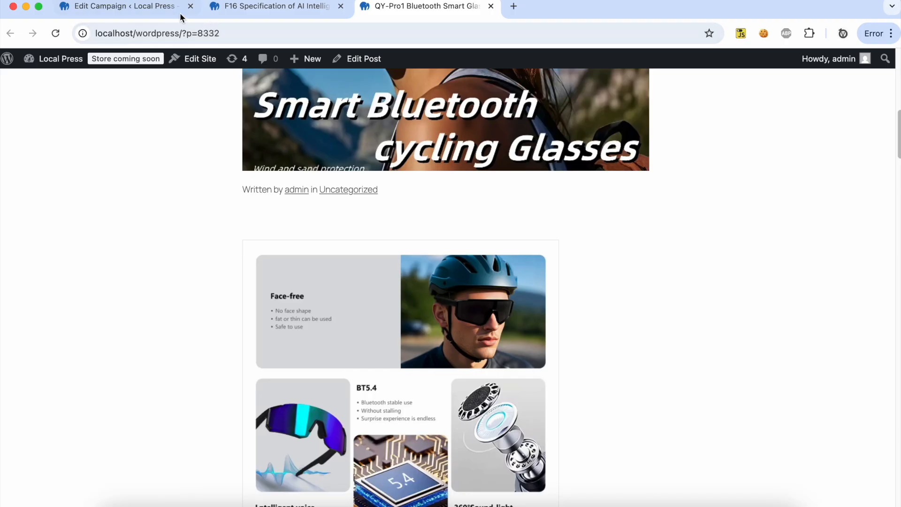
Step: Return to the campaign editor, dismiss the run log and review the AliExpress campaign options
{"action": "left_click", "coordinate": [181, 18]}
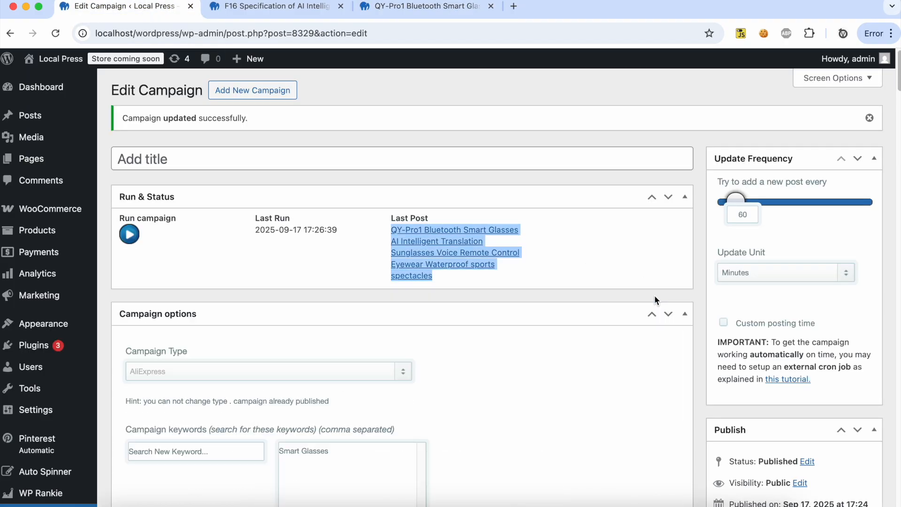
{"action": "scroll", "coordinate": [561, 263], "scroll_direction": "down", "scroll_amount": 10}
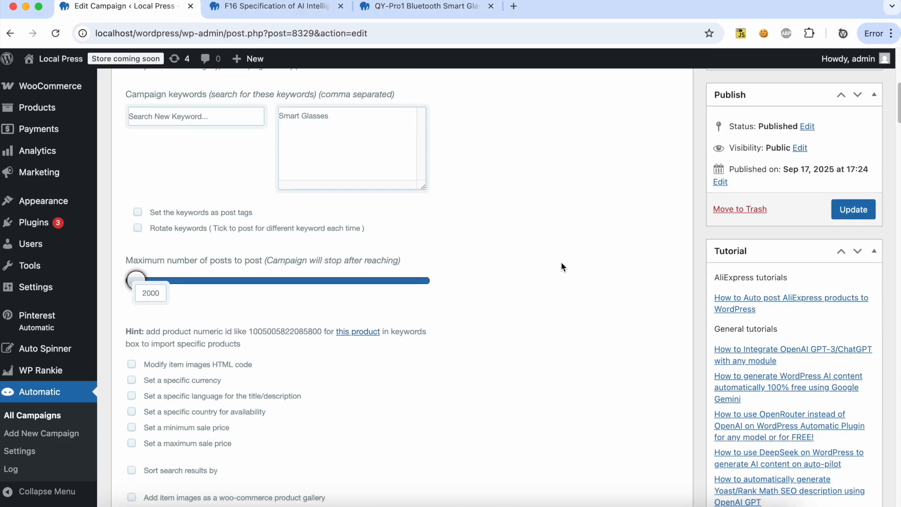
{"action": "scroll", "coordinate": [562, 267], "scroll_direction": "down", "scroll_amount": 4}
{"action": "scroll", "coordinate": [561, 267], "scroll_direction": "up", "scroll_amount": 2}
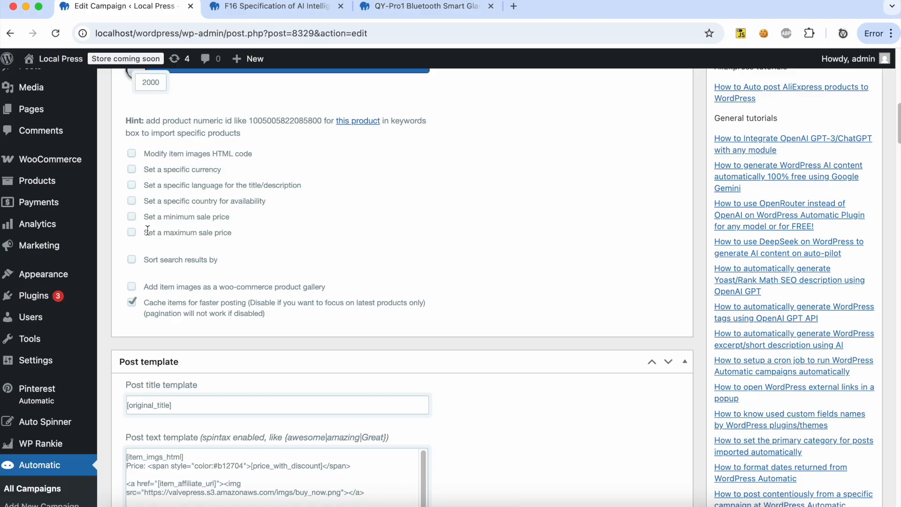
{"action": "left_click", "coordinate": [133, 260]}
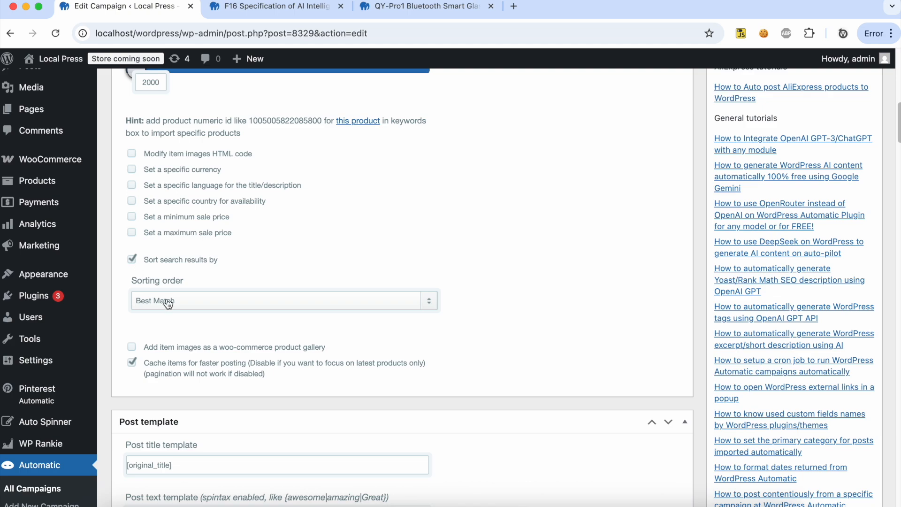
{"action": "left_click", "coordinate": [168, 303]}
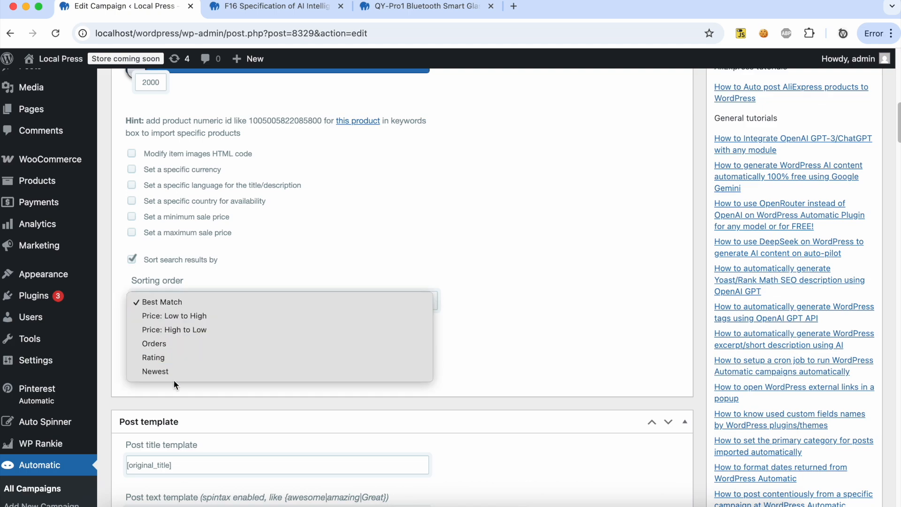
{"action": "left_click", "coordinate": [316, 254]}
{"action": "left_click", "coordinate": [143, 259]}
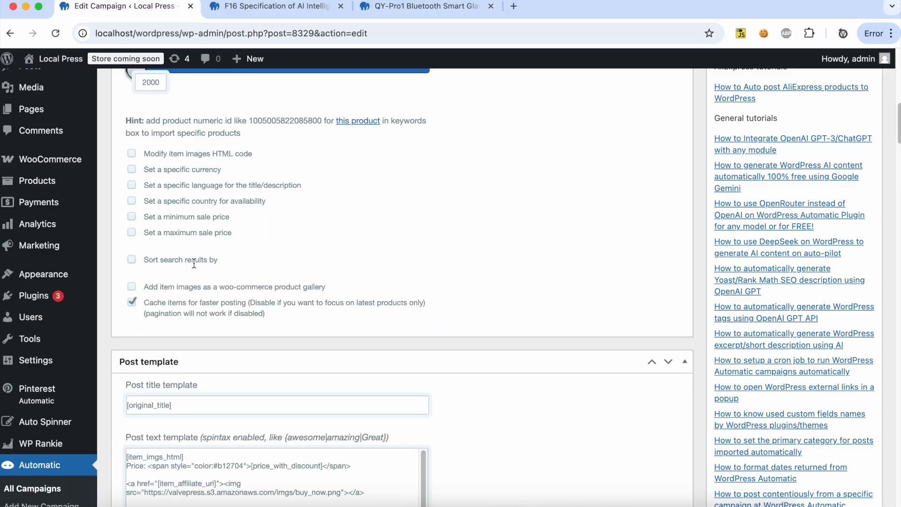
Step: Enable adding item images as a woo-commerce product gallery and set the campaign's post type to product
{"action": "left_click", "coordinate": [133, 287]}
{"action": "scroll", "coordinate": [271, 290], "scroll_direction": "down", "scroll_amount": 5}
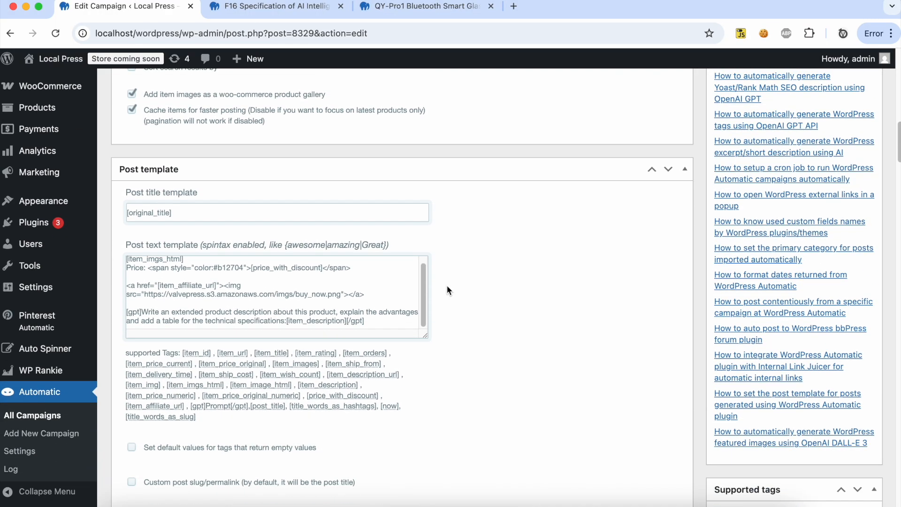
{"action": "scroll", "coordinate": [447, 286], "scroll_direction": "down", "scroll_amount": 15}
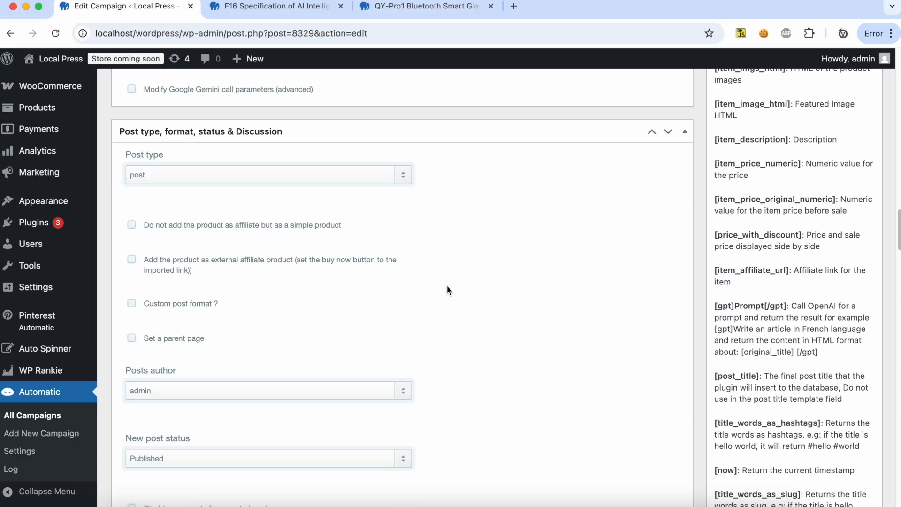
{"action": "scroll", "coordinate": [447, 285], "scroll_direction": "down", "scroll_amount": 9}
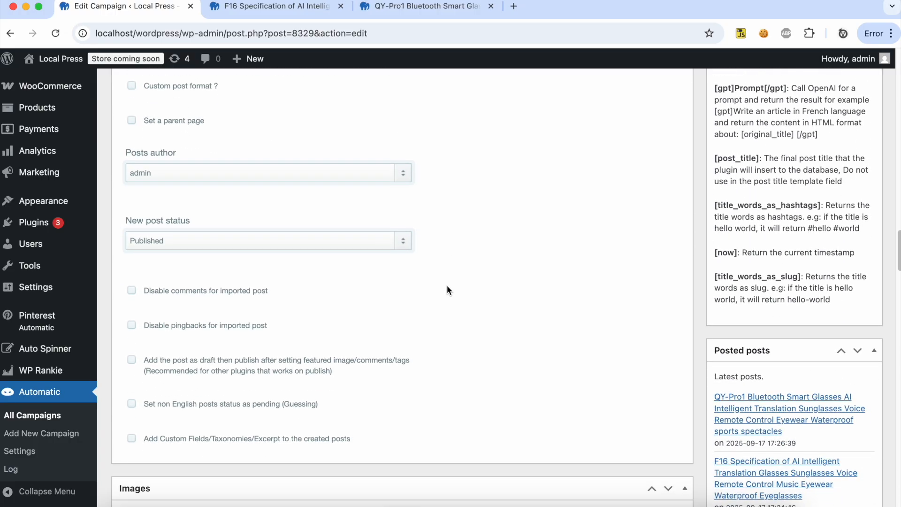
{"action": "scroll", "coordinate": [447, 287], "scroll_direction": "down", "scroll_amount": 13}
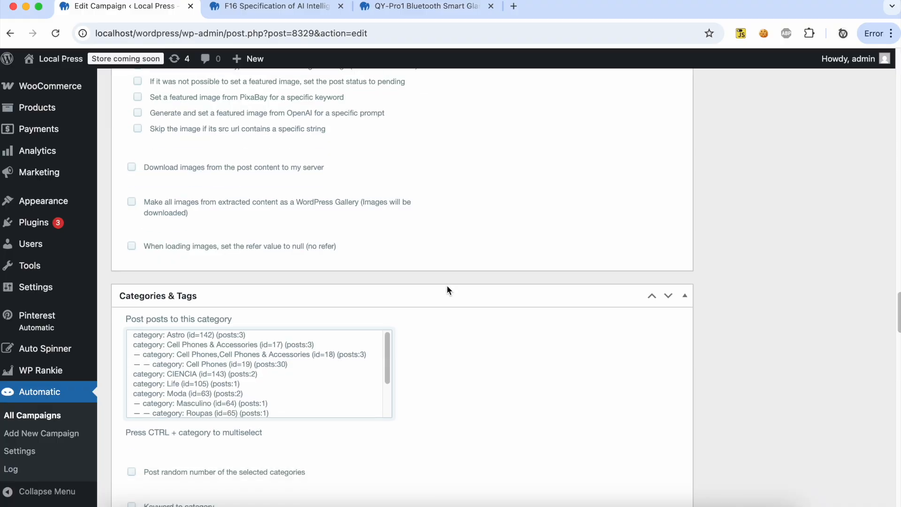
{"action": "scroll", "coordinate": [447, 287], "scroll_direction": "down", "scroll_amount": 3}
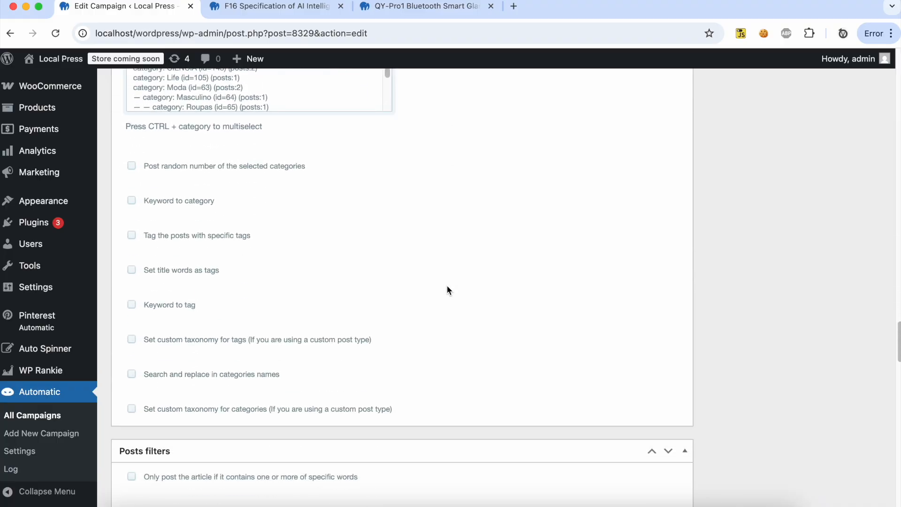
{"action": "scroll", "coordinate": [448, 289], "scroll_direction": "up", "scroll_amount": 17}
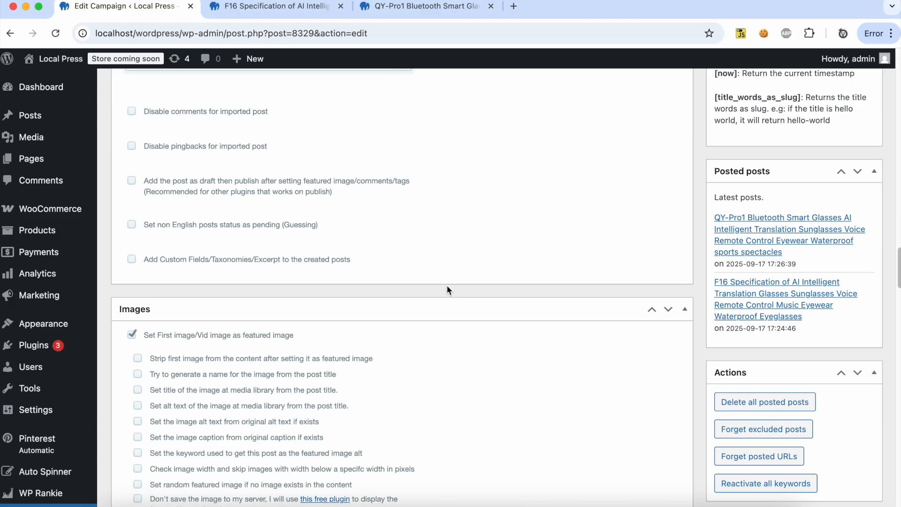
{"action": "scroll", "coordinate": [447, 289], "scroll_direction": "up", "scroll_amount": 8}
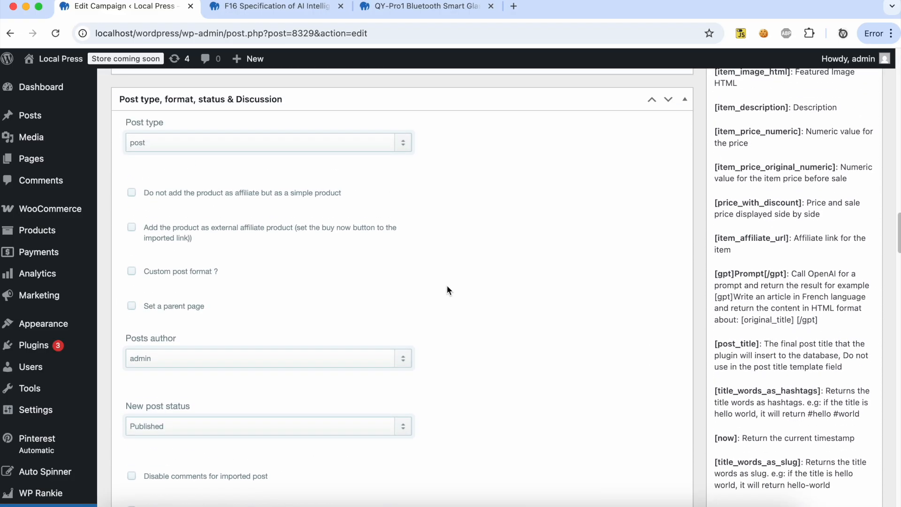
{"action": "scroll", "coordinate": [447, 287], "scroll_direction": "up", "scroll_amount": 2}
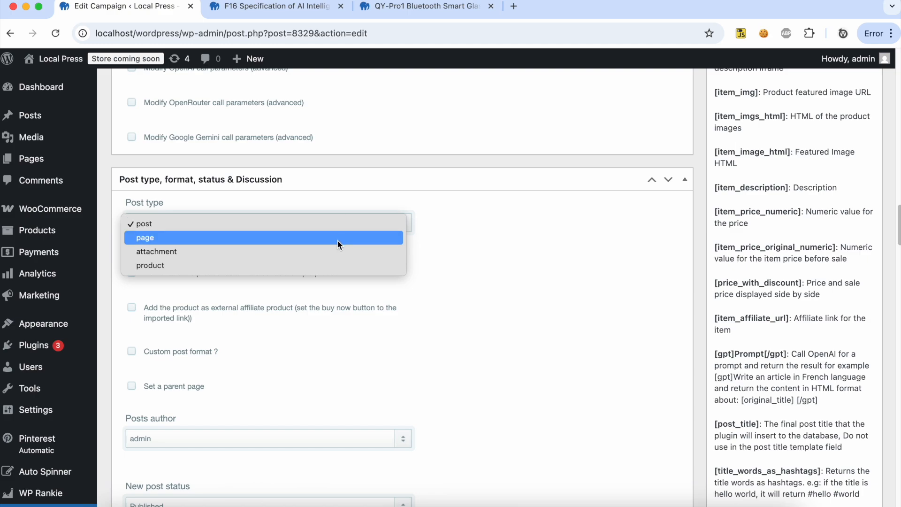
{"action": "left_click", "coordinate": [332, 265]}
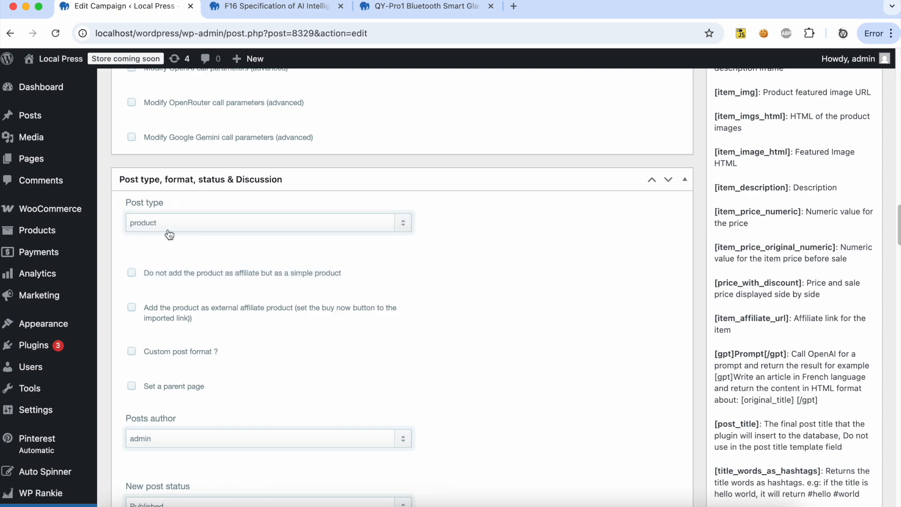
{"action": "mouse_move", "coordinate": [77, 208]}
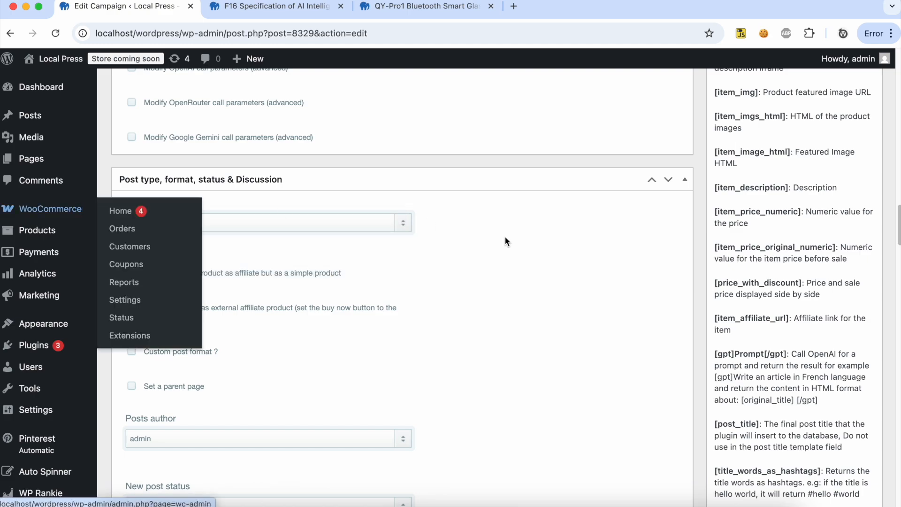
Step: Update the campaign with the product gallery and post type settings, and run it again
{"action": "scroll", "coordinate": [535, 250], "scroll_direction": "up", "scroll_amount": 10}
{"action": "left_click", "coordinate": [855, 119]}
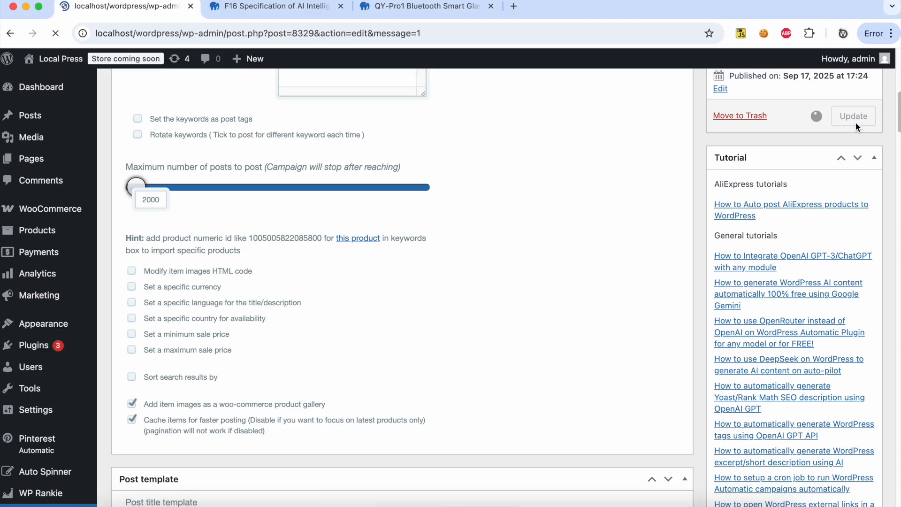
{"action": "left_click", "coordinate": [129, 232]}
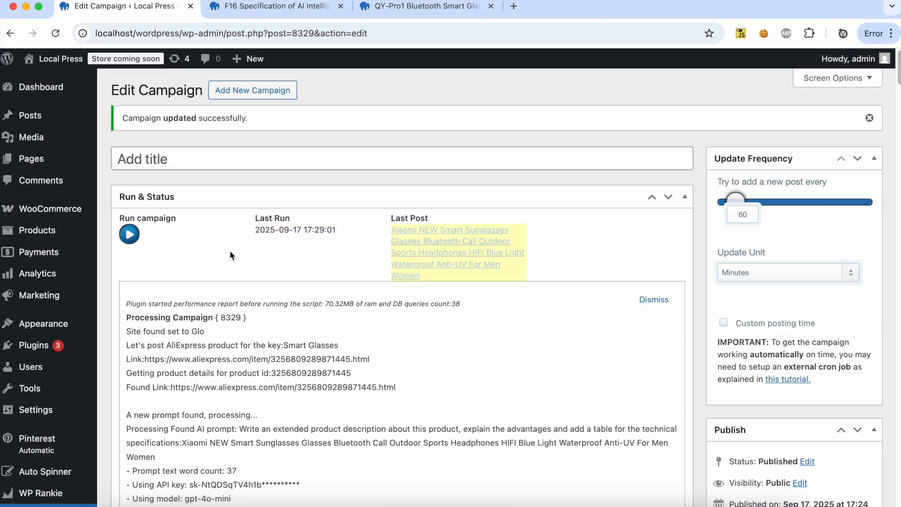
Step: Open the newly imported Xiaomi NEW Smart Sunglasses product in a new browser tab and switch to it
{"action": "right_click", "coordinate": [428, 242]}
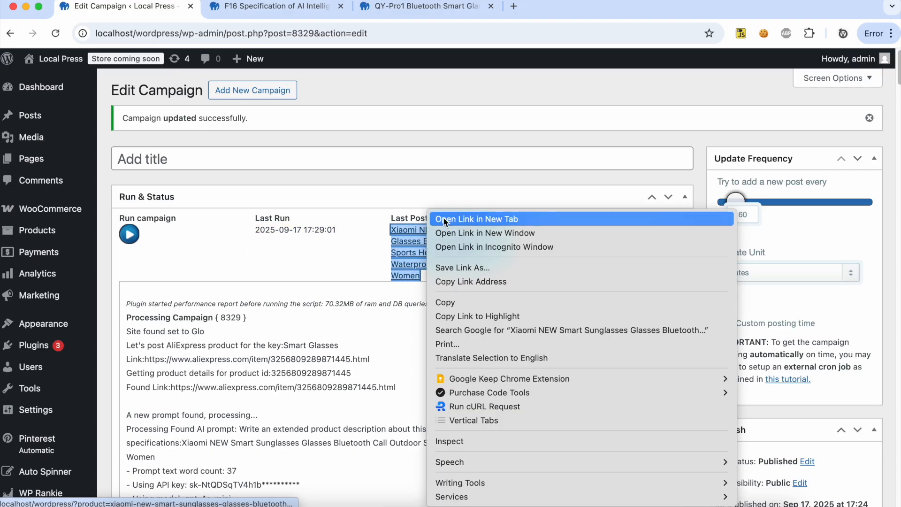
{"action": "left_click", "coordinate": [449, 217]}
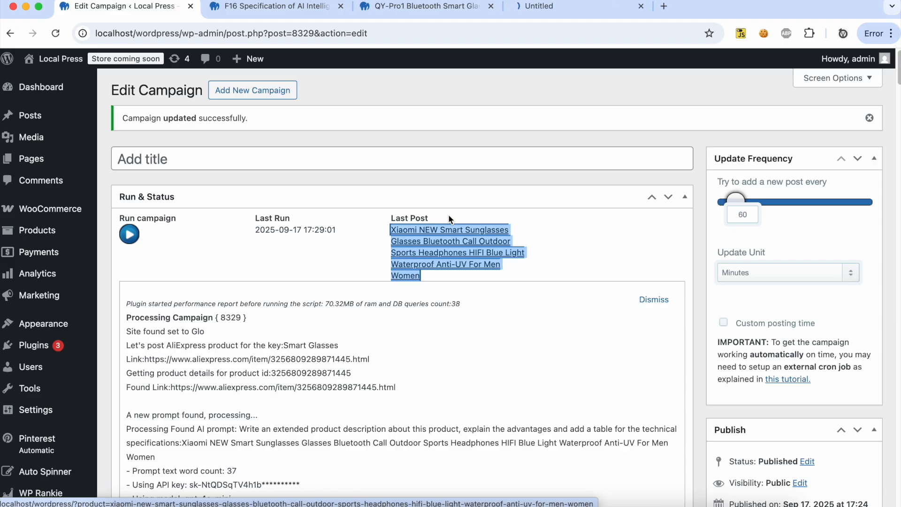
{"action": "left_click", "coordinate": [552, 13]}
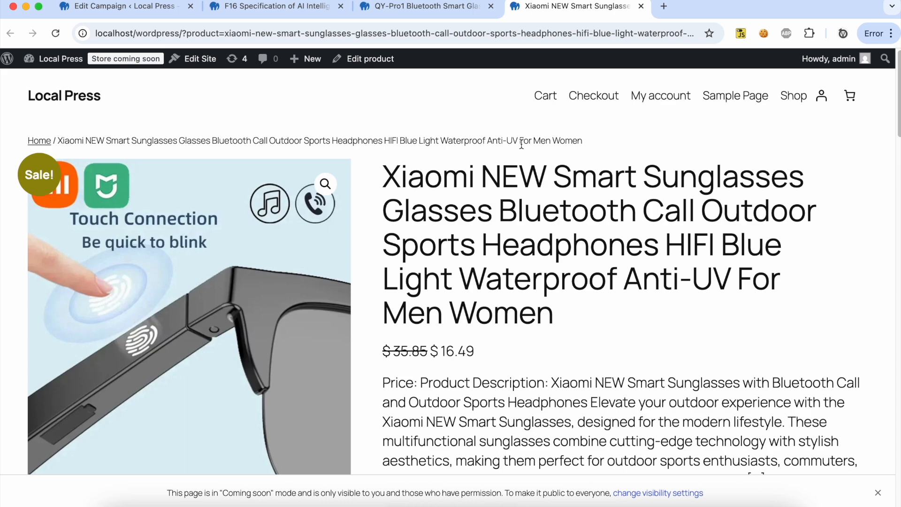
Step: Examine the product's short description and Buy Now button, and view several of its gallery images
{"action": "scroll", "coordinate": [521, 144], "scroll_direction": "down", "scroll_amount": 5}
{"action": "scroll", "coordinate": [522, 144], "scroll_direction": "down", "scroll_amount": 5}
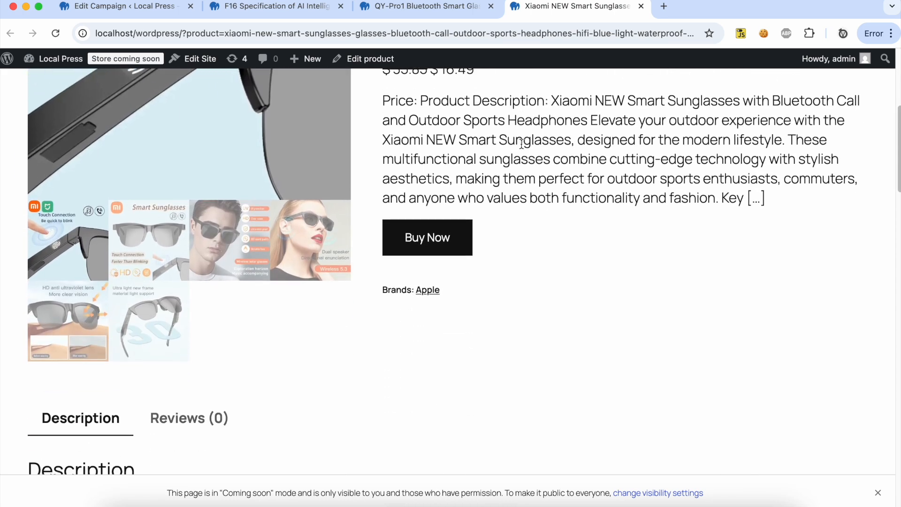
{"action": "left_click", "coordinate": [172, 251]}
{"action": "left_click", "coordinate": [225, 252]}
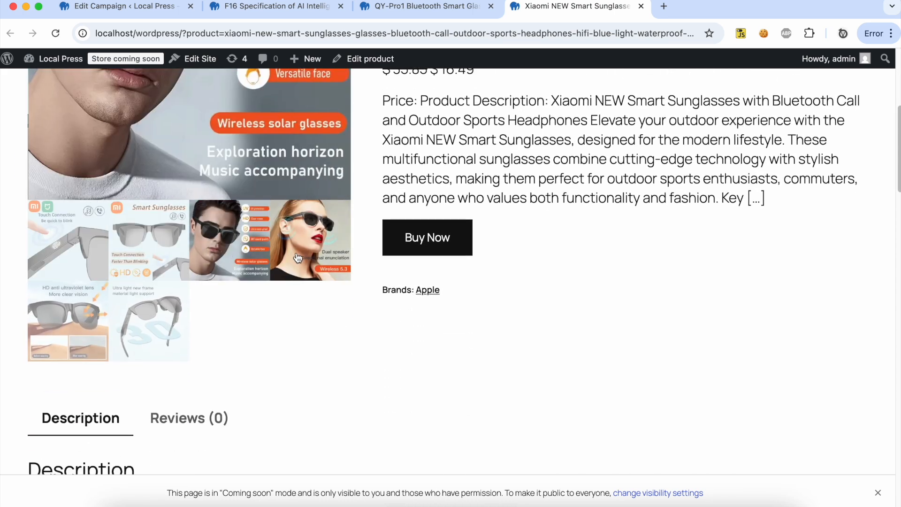
{"action": "left_click", "coordinate": [297, 254]}
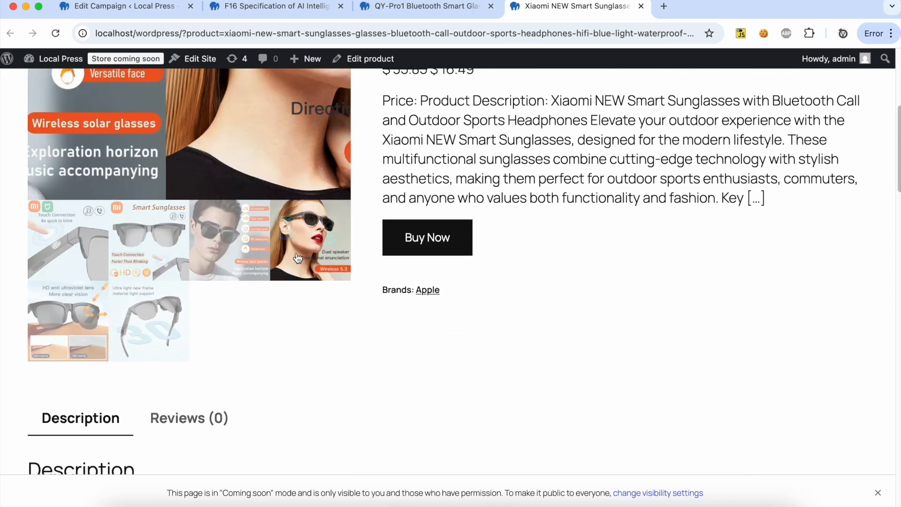
Step: Examine the Xiaomi smart sunglasses product's full description, including its key features, advantages, technical specifications table and conclusion
{"action": "left_click", "coordinate": [424, 241]}
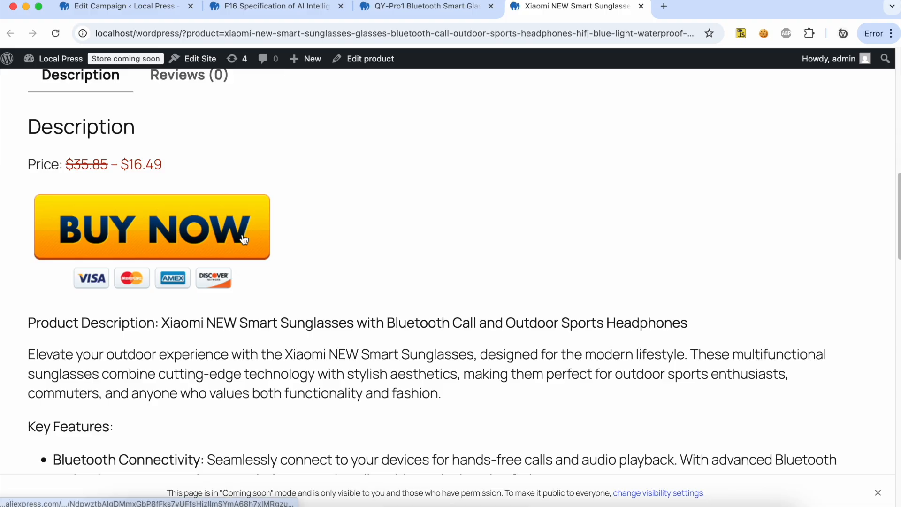
{"action": "scroll", "coordinate": [298, 256], "scroll_direction": "down", "scroll_amount": 4}
{"action": "scroll", "coordinate": [299, 256], "scroll_direction": "down", "scroll_amount": 12}
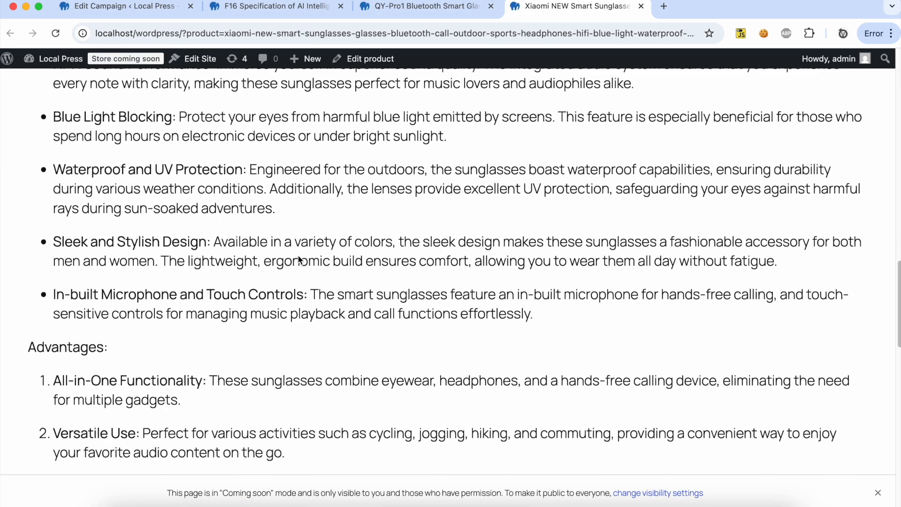
{"action": "scroll", "coordinate": [299, 259], "scroll_direction": "down", "scroll_amount": 8}
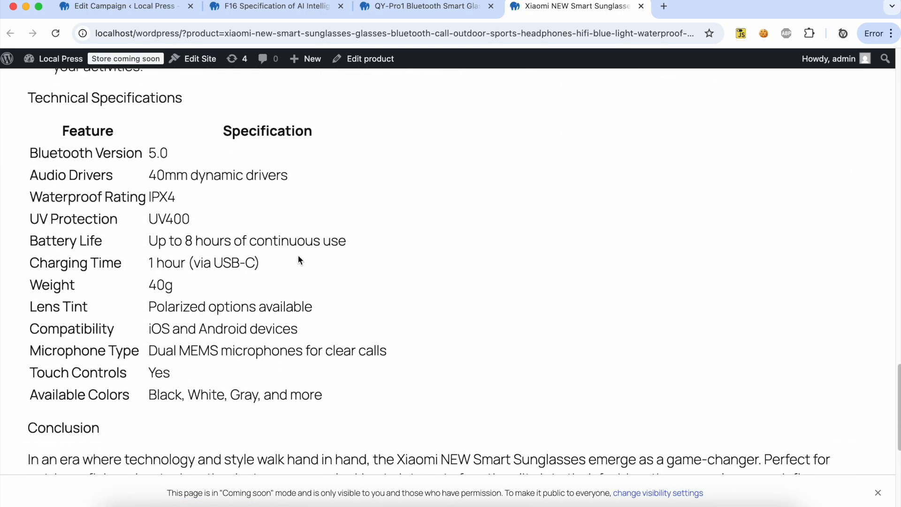
{"action": "scroll", "coordinate": [299, 255], "scroll_direction": "down", "scroll_amount": 1}
{"action": "scroll", "coordinate": [298, 255], "scroll_direction": "up", "scroll_amount": 20}
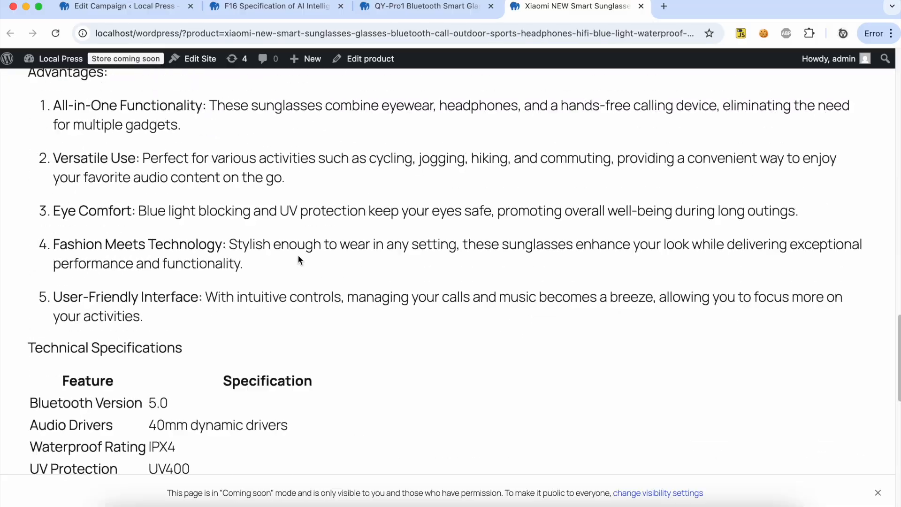
{"action": "scroll", "coordinate": [298, 258], "scroll_direction": "up", "scroll_amount": 15}
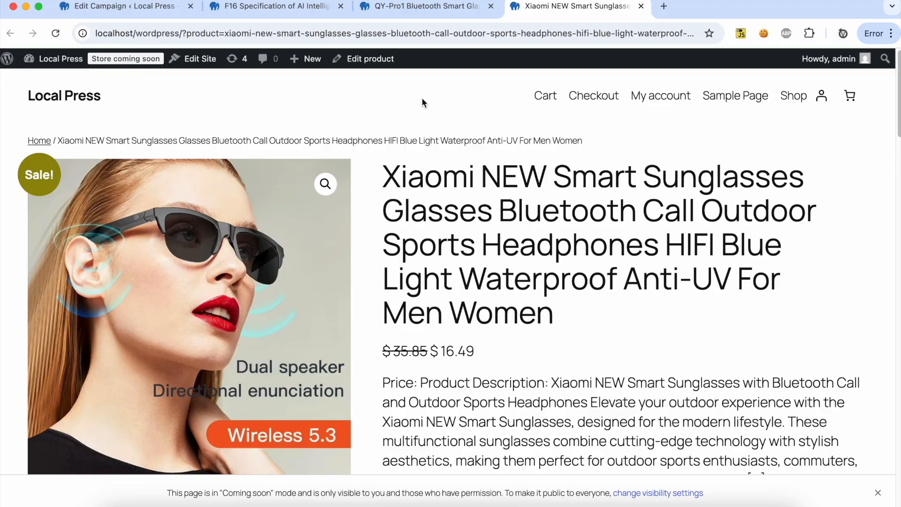
Step: Dismiss the run log on the campaign's edit page and set the campaign to try adding a new post every 1 minute
{"action": "left_click", "coordinate": [136, 6]}
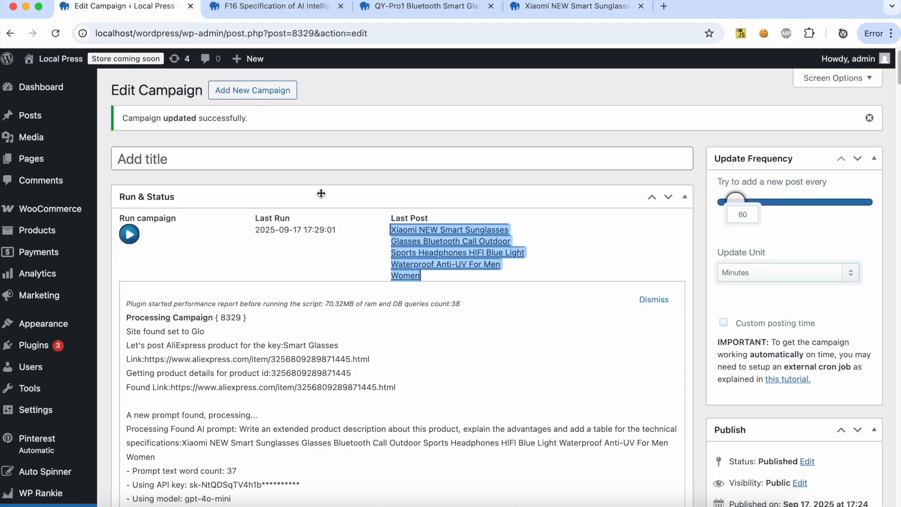
{"action": "left_click", "coordinate": [641, 301]}
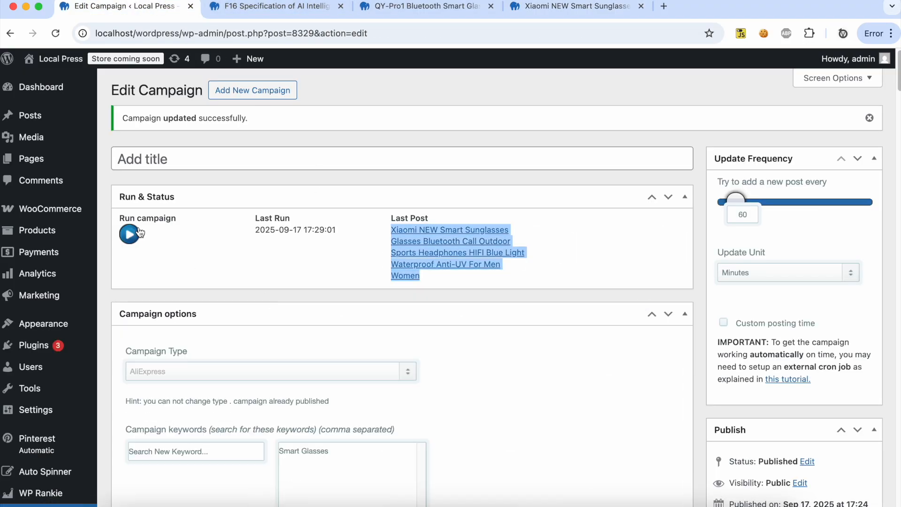
{"action": "left_click_drag", "start_coordinate": [737, 200], "coordinate": [725, 200]}
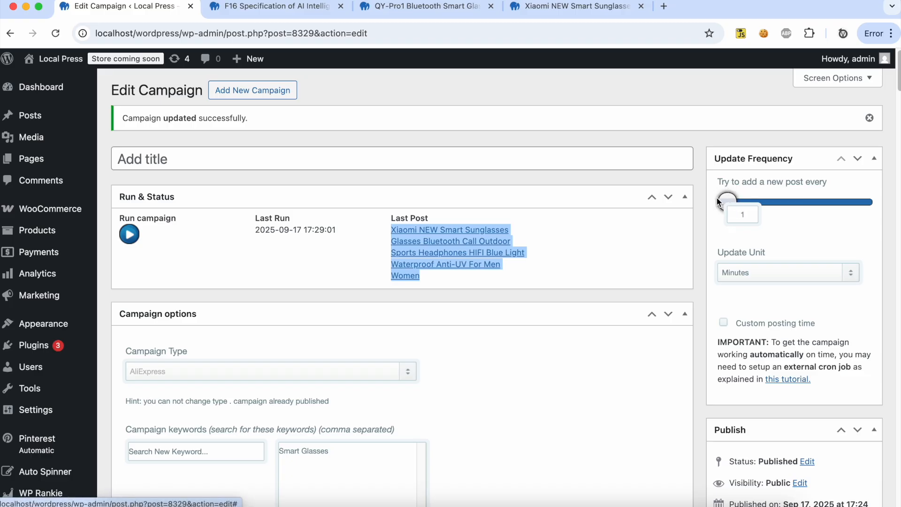
{"action": "left_click", "coordinate": [677, 268]}
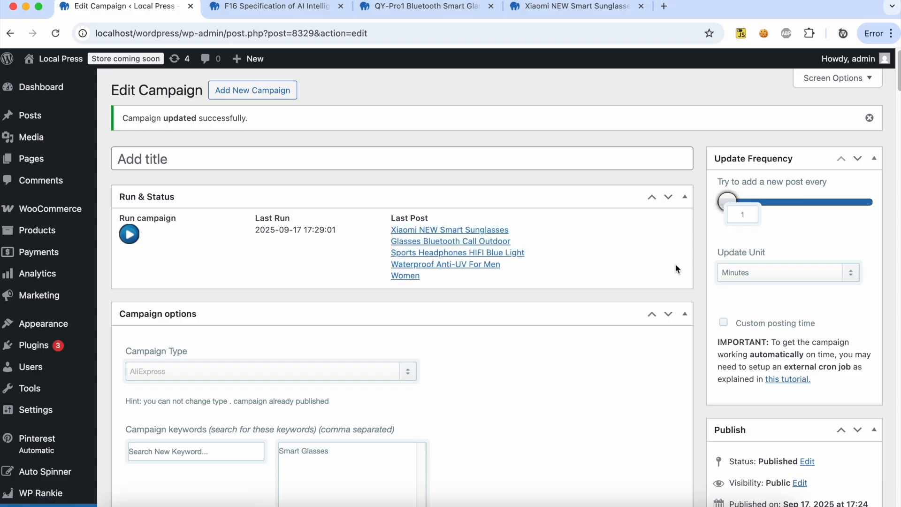